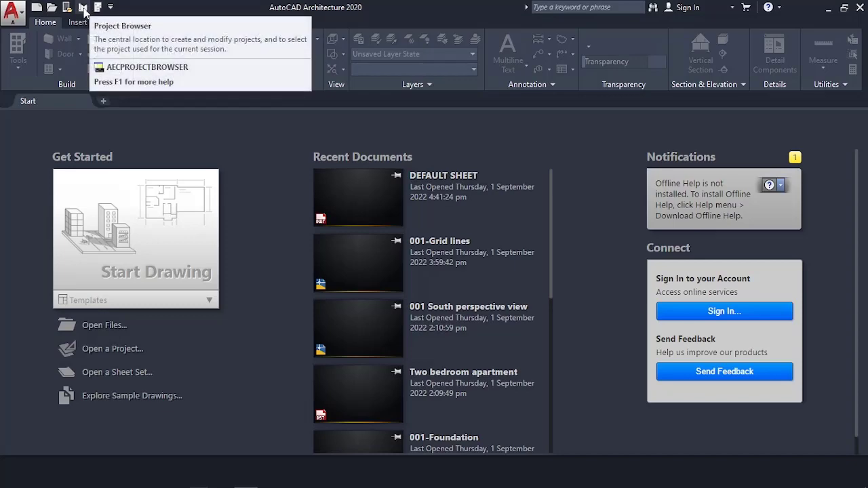
- Start a new project from the Project Browser with number 001 and the name Two Bedroom Apartment
left_click(83, 7)
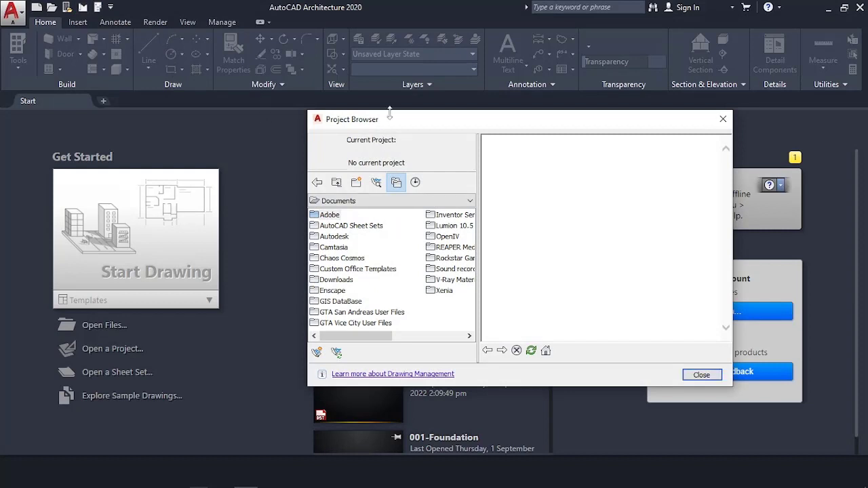
left_click_drag(504, 125, 450, 98)
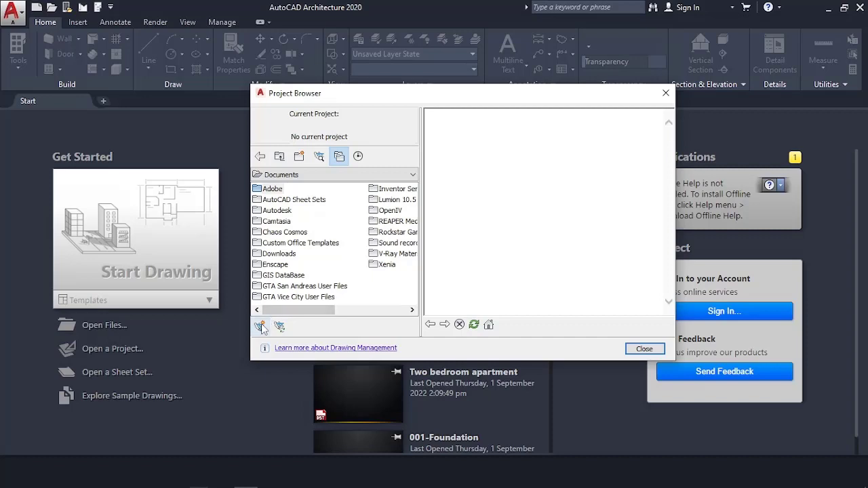
left_click(261, 326)
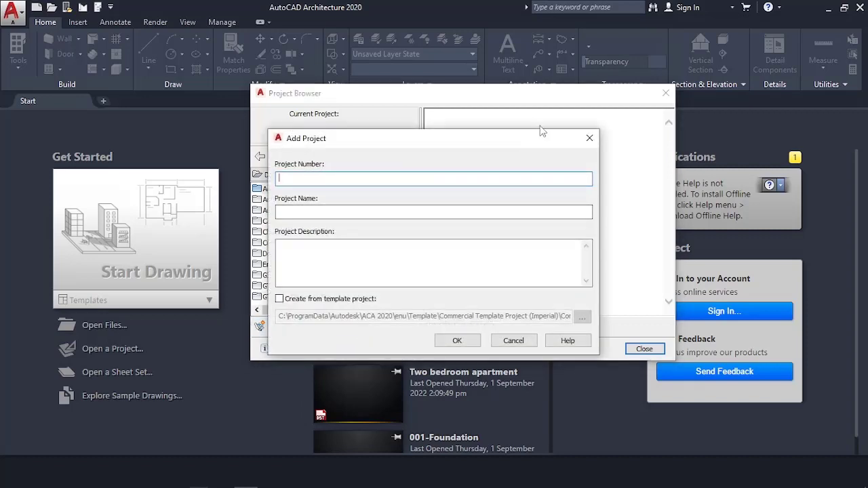
left_click(589, 138)
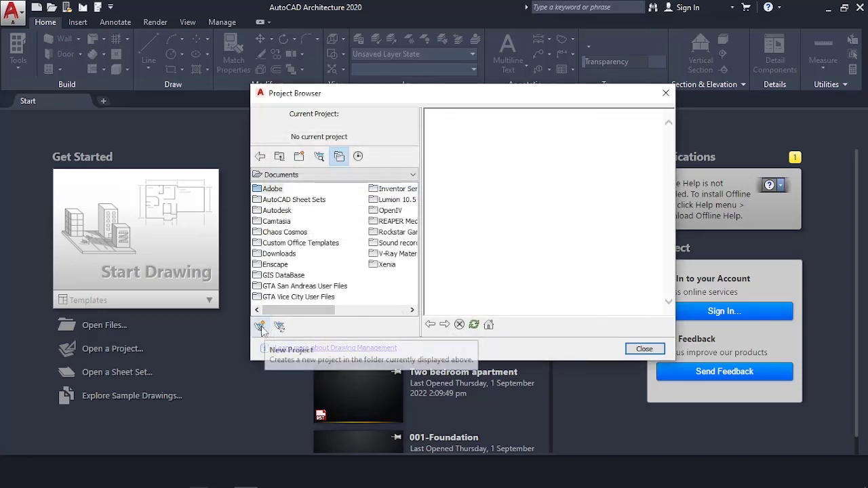
left_click(260, 327)
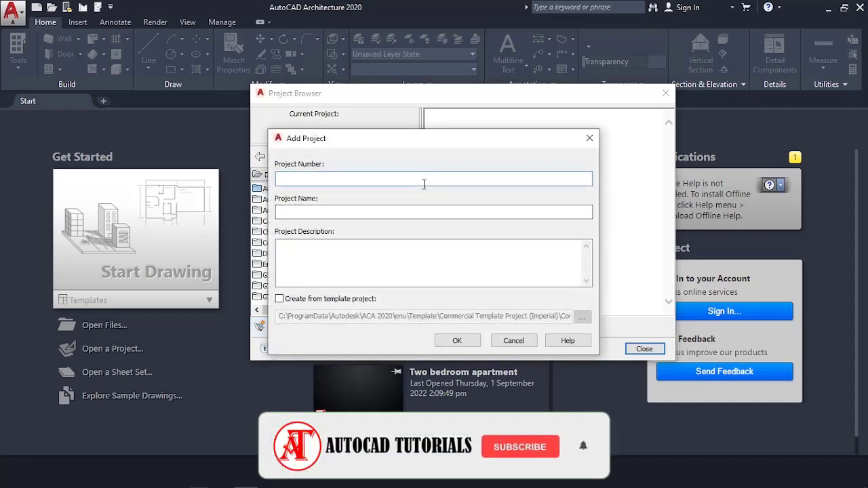
type("001")
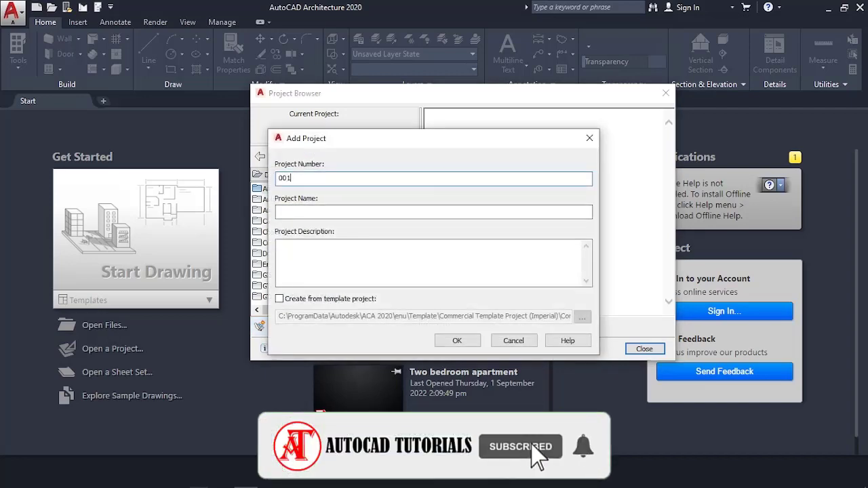
left_click(419, 211)
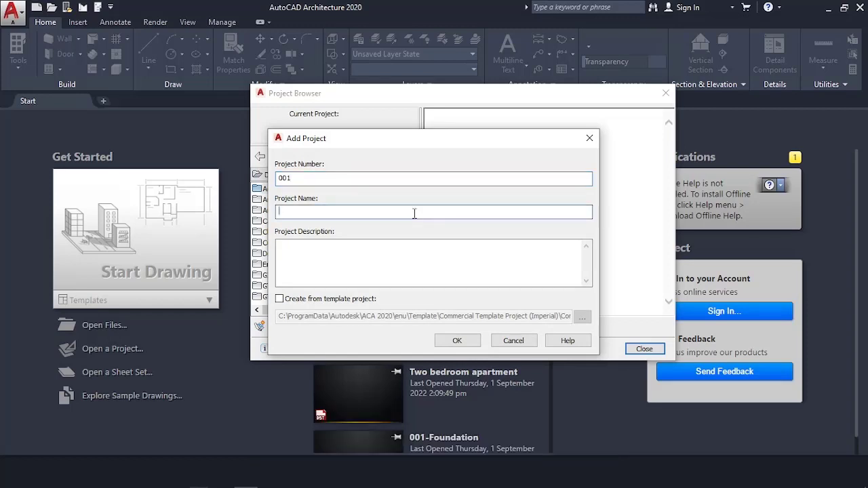
type("Twon")
key("BackSpace")
key("BackSpace")
type("Bedroom Apartment")
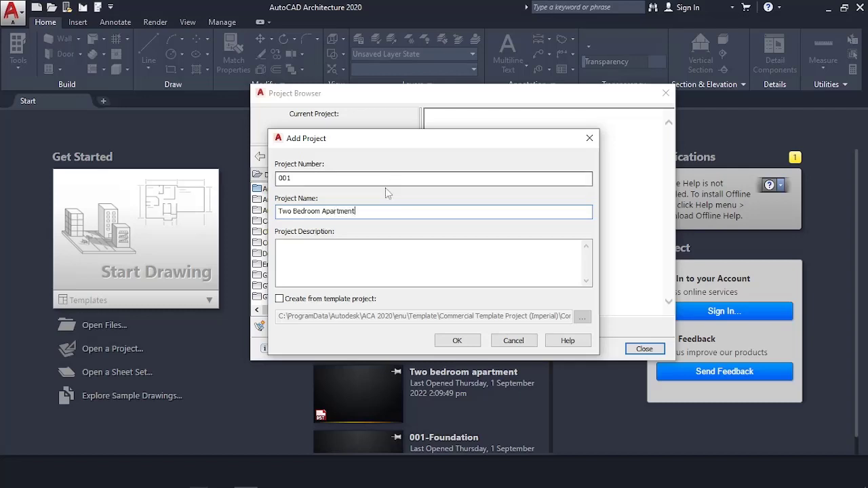
- Describe the project as "A two bedroom Apartment for teaching" and create it without using a template project
left_click(339, 249)
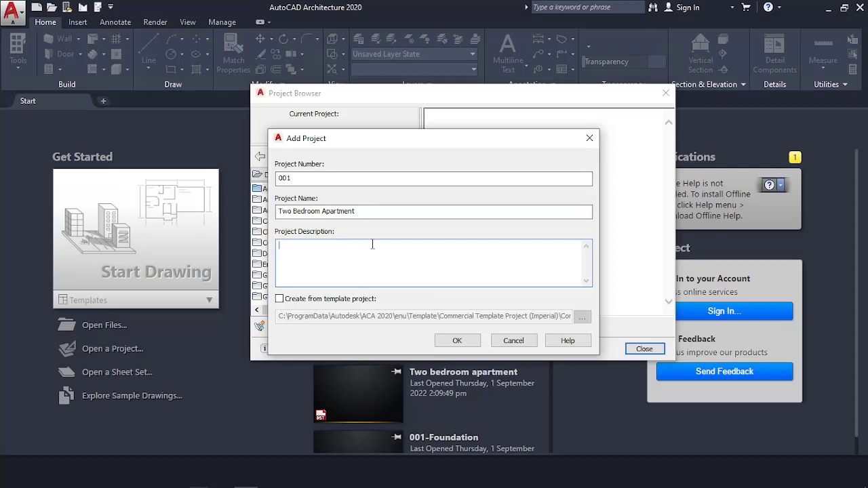
type("A two bedroom Apartment for teach")
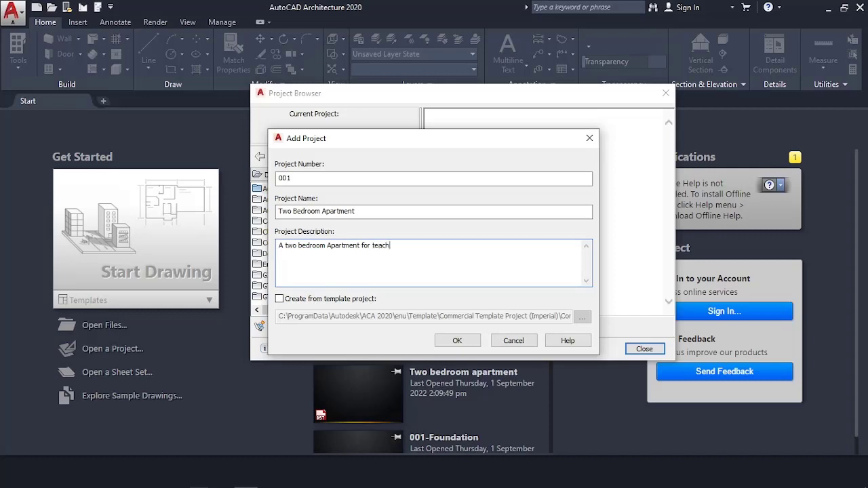
type("ing")
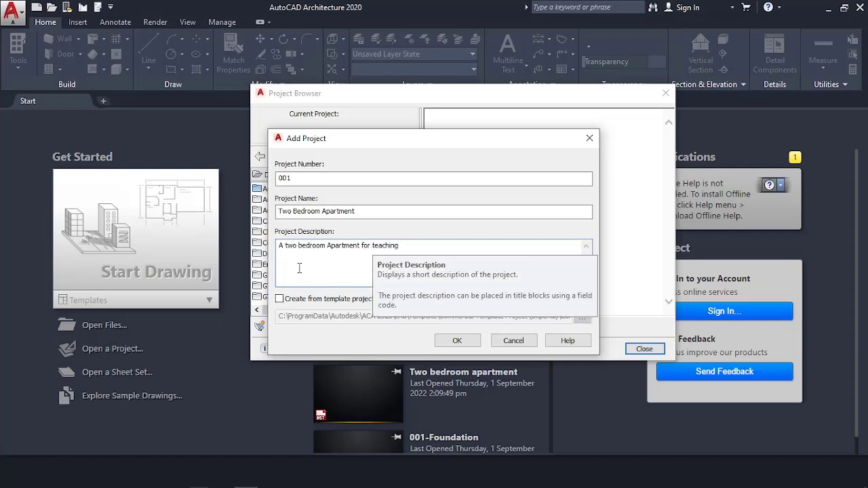
left_click(280, 300)
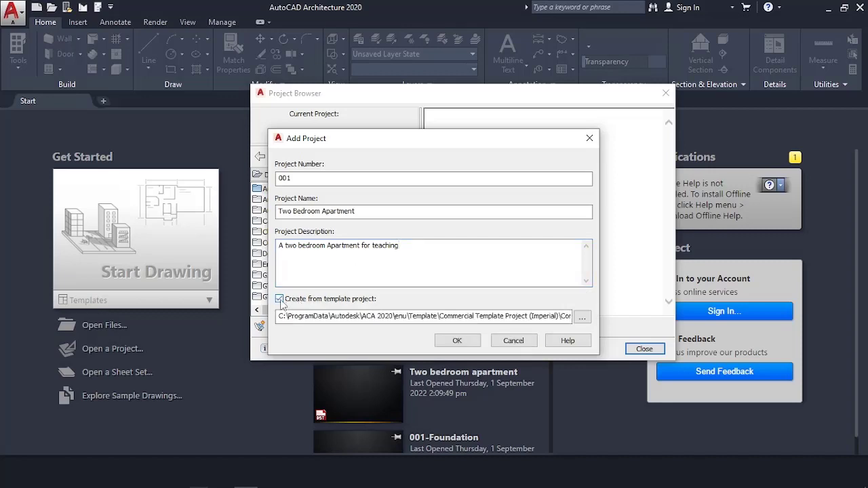
left_click(280, 300)
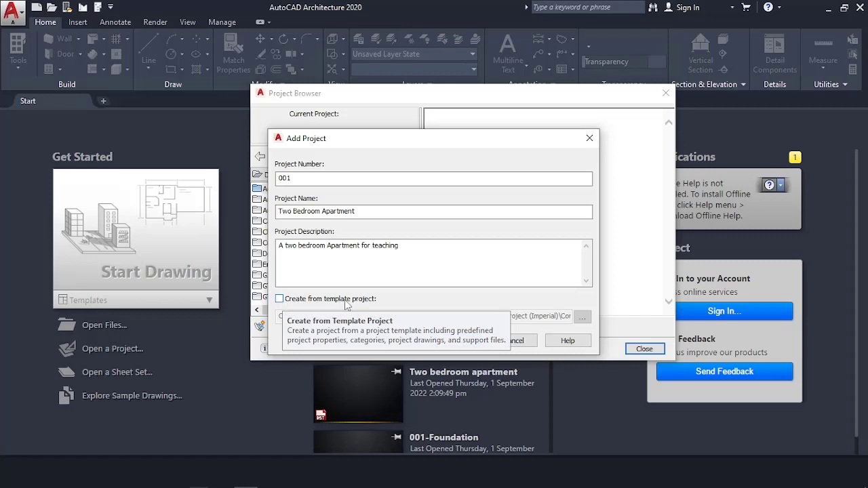
left_click(280, 300)
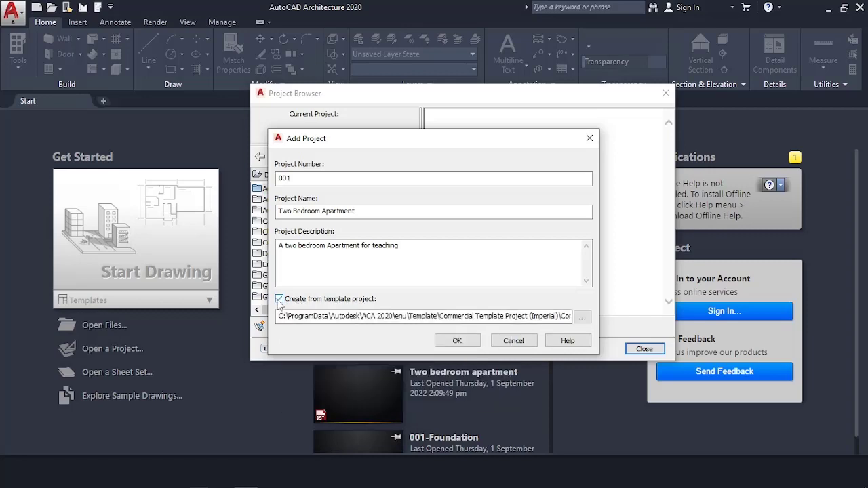
left_click(278, 300)
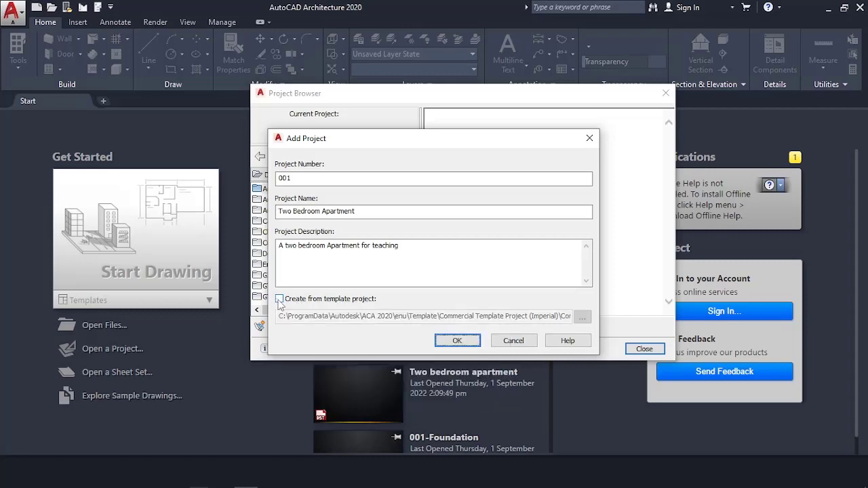
left_click(458, 340)
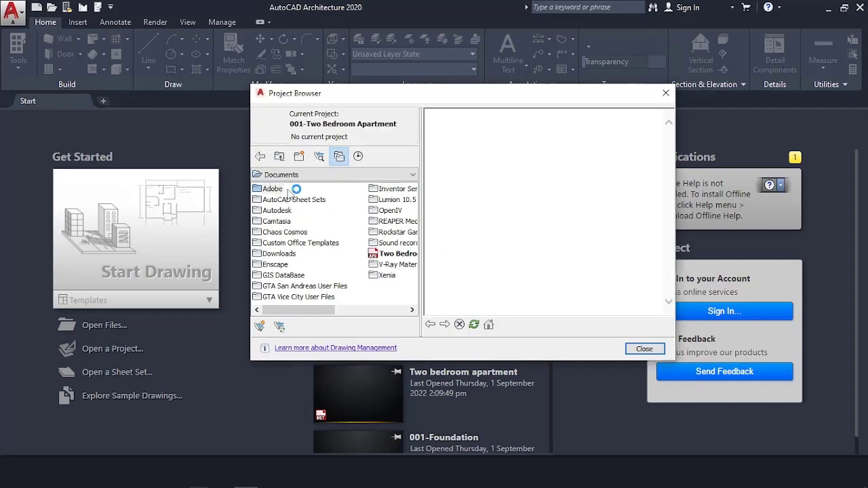
- Check the new Two Bedroom Apartment project's available actions in the Project Browser and close the browser
left_click(411, 258)
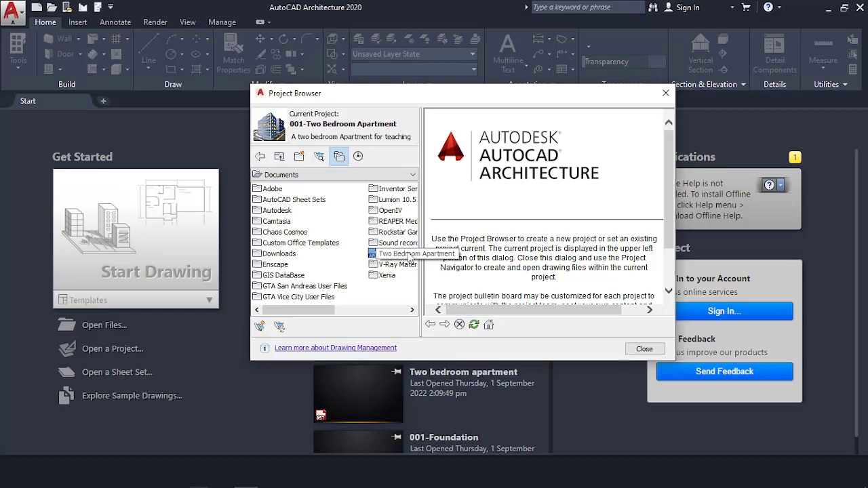
right_click(409, 257)
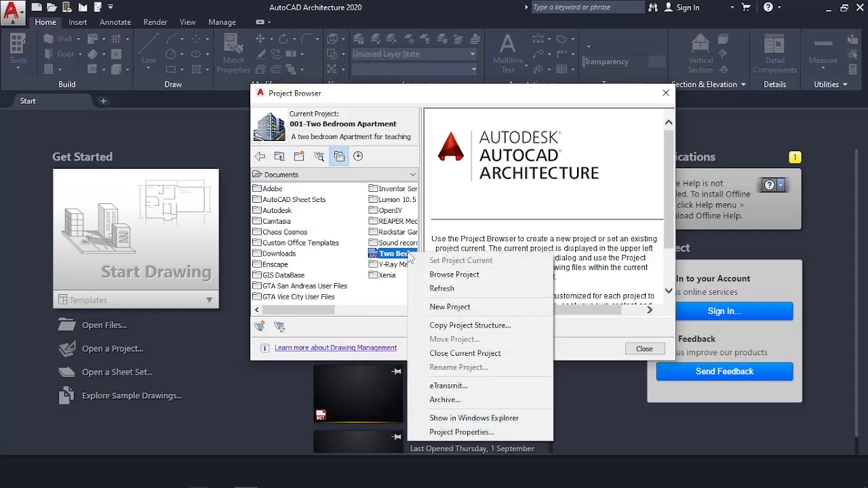
left_click(390, 293)
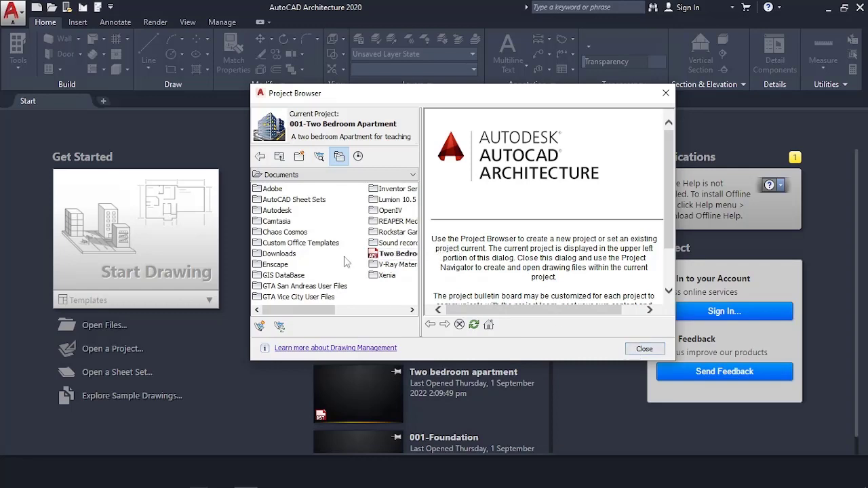
left_click(645, 350)
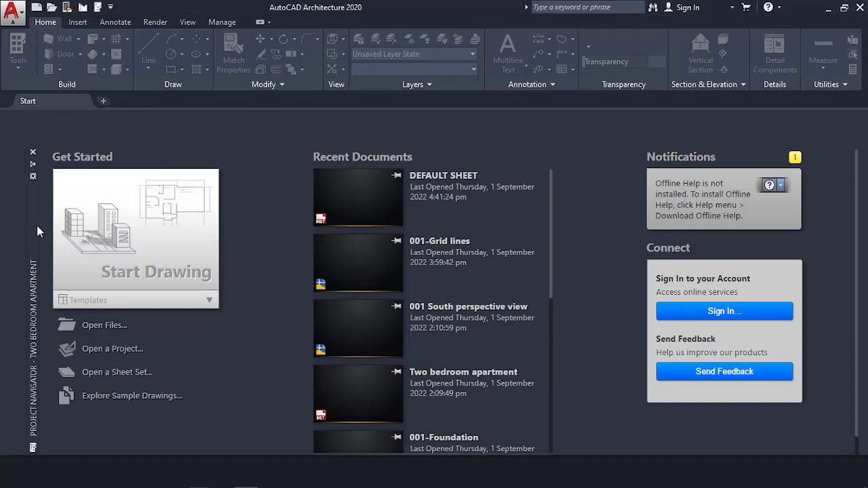
- In the current project's properties, set the Use Relative, Match Sheet and Prefix Filename drawing settings to Yes
mouse_move(32, 229)
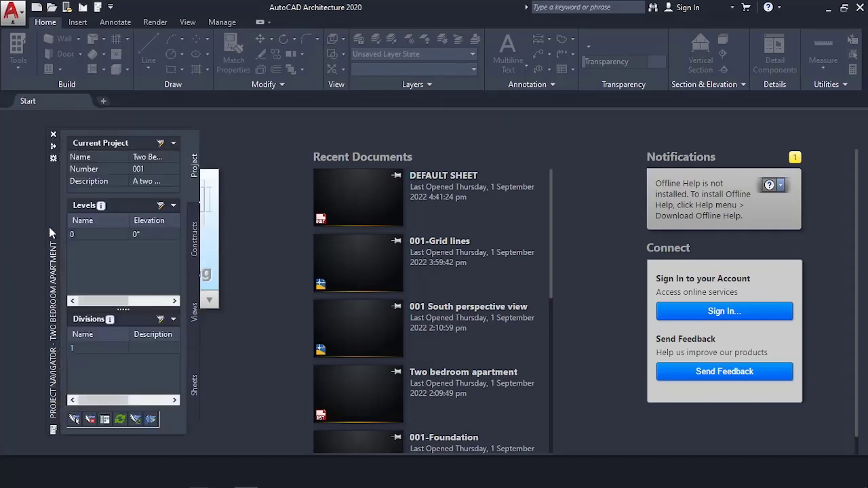
left_click(160, 143)
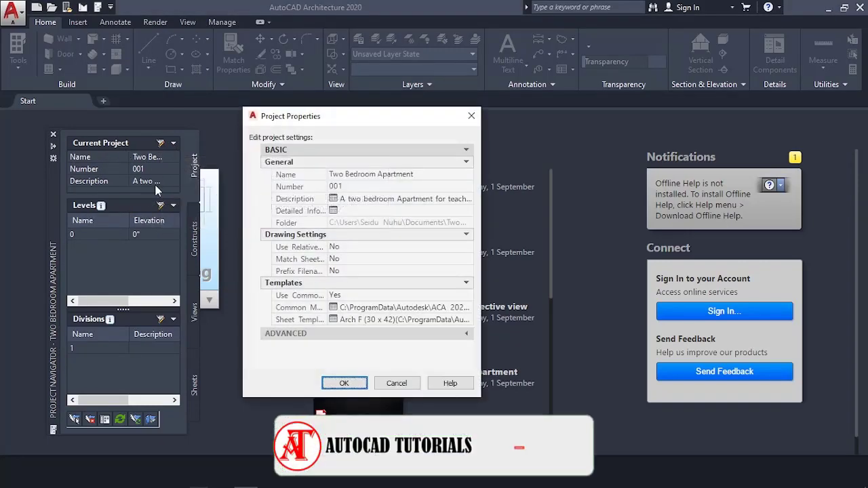
left_click_drag(345, 119, 354, 109)
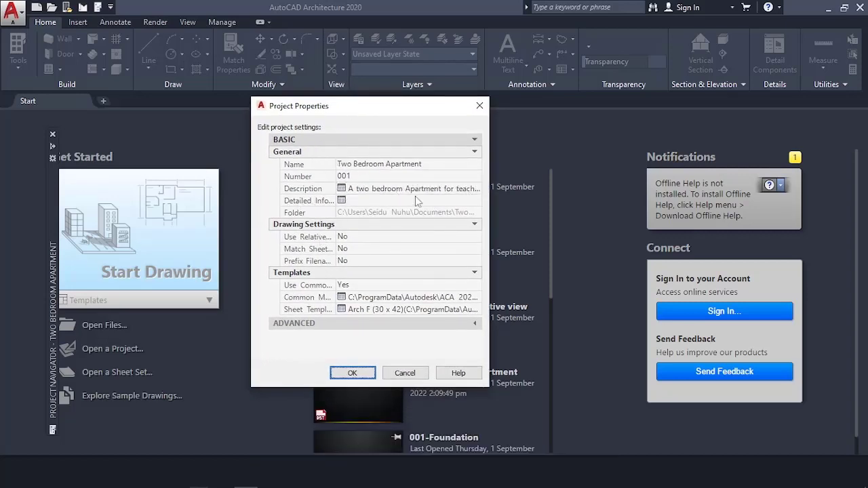
left_click(349, 239)
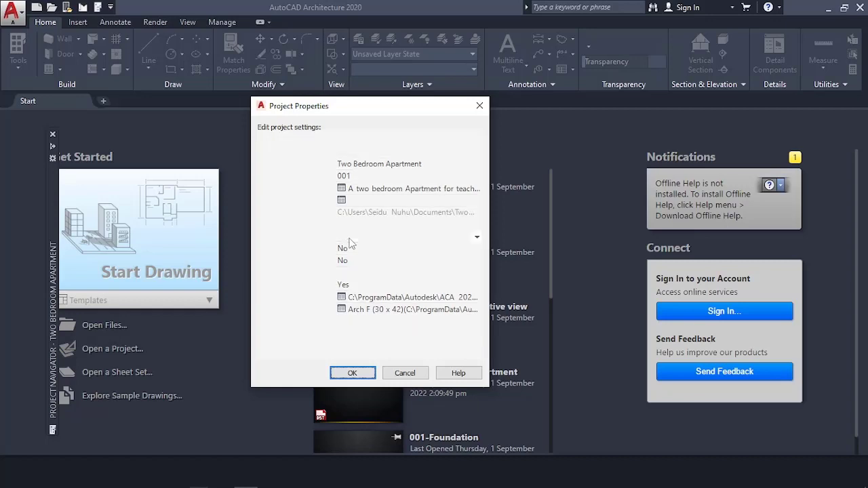
left_click(351, 238)
left_click(366, 251)
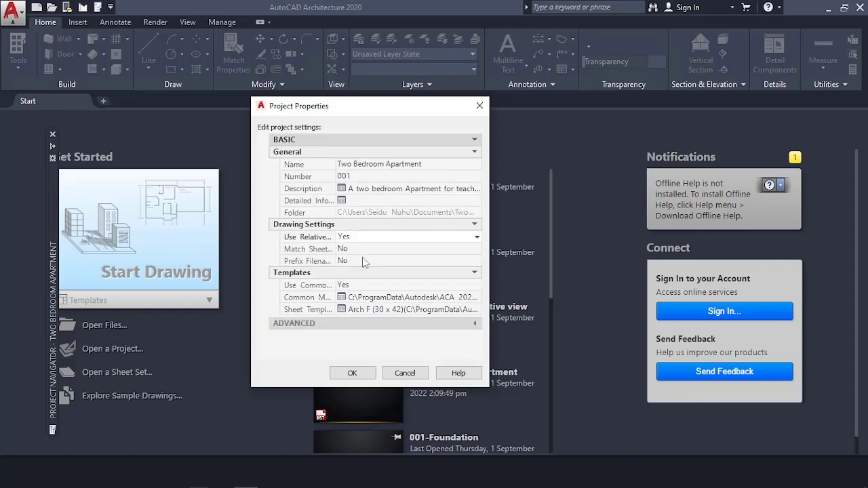
left_click(364, 250)
left_click(363, 250)
left_click(363, 256)
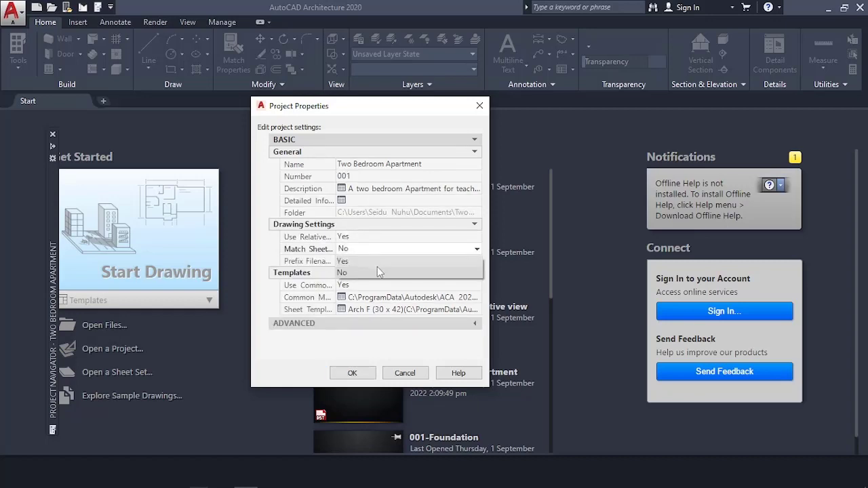
left_click(378, 267)
left_click(375, 261)
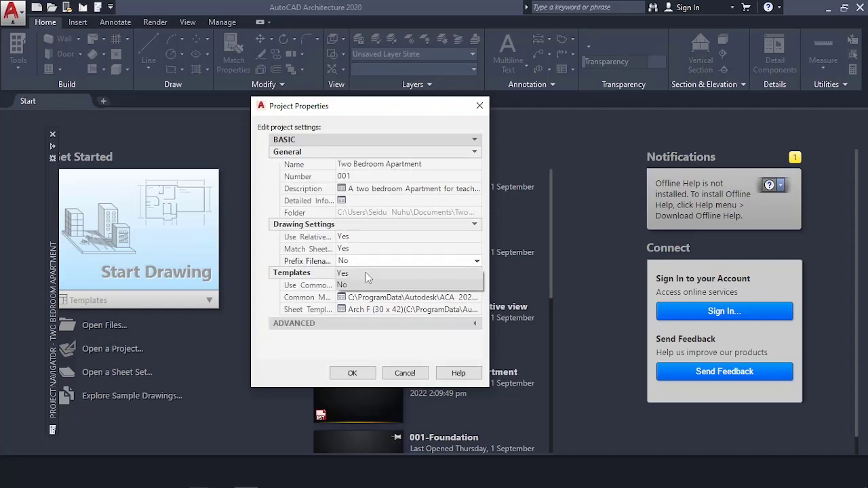
left_click(366, 285)
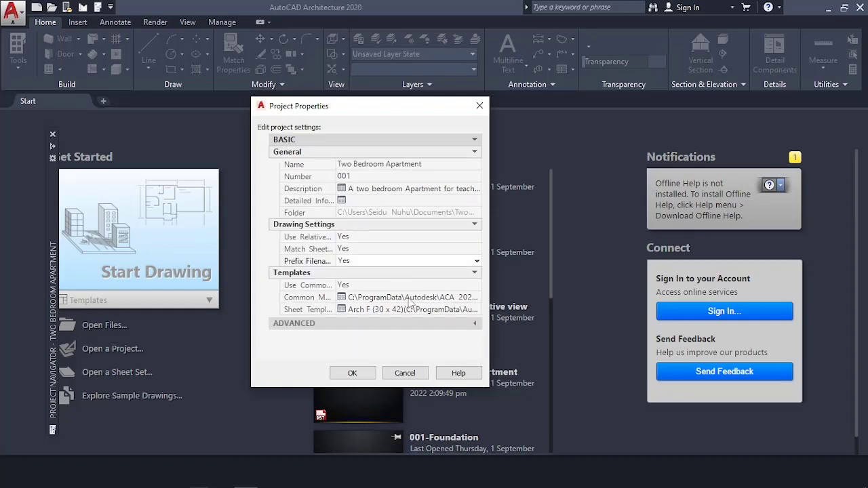
- Set the project's common model/view template to Aec Model (Imperial Ctb)
left_click(341, 298)
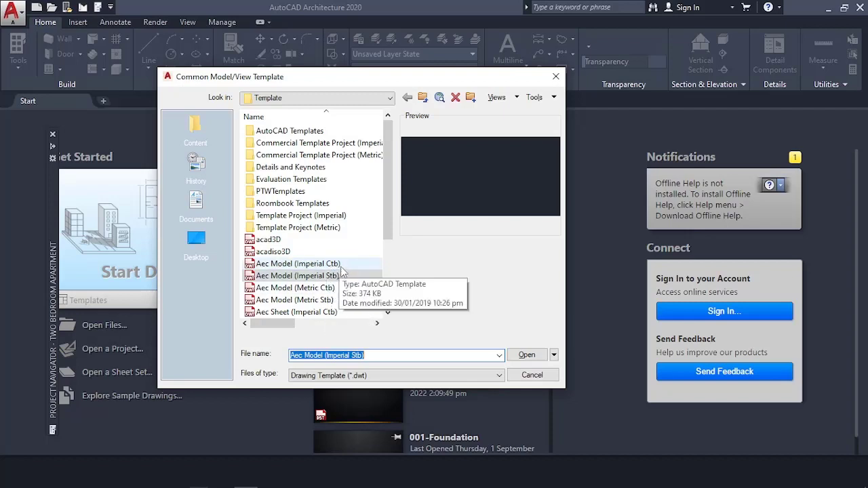
left_click(325, 264)
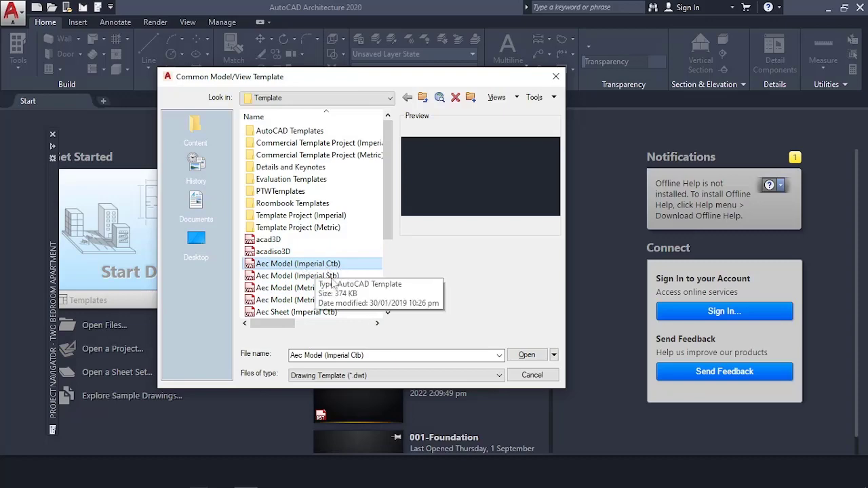
left_click(526, 355)
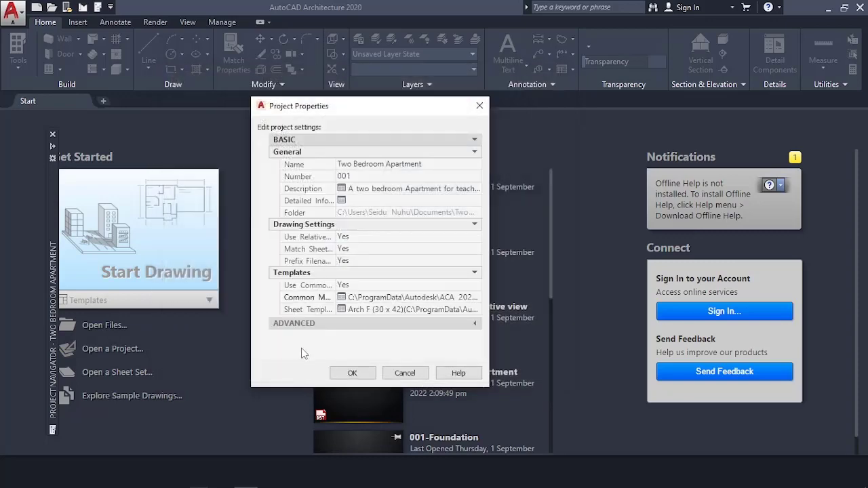
- Set the sheet template to the Arch D (24 x 36) layout of Aec Sheet (Imperial Ctb) and apply it to all nested subsets
left_click(341, 310)
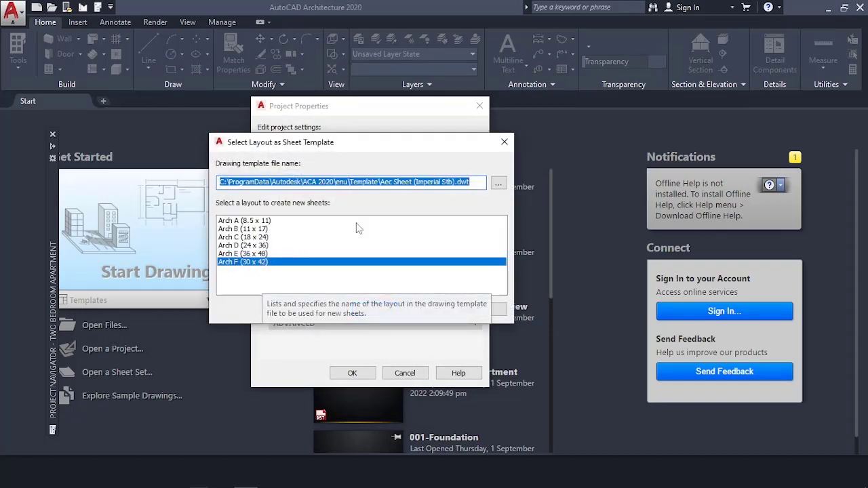
left_click(498, 184)
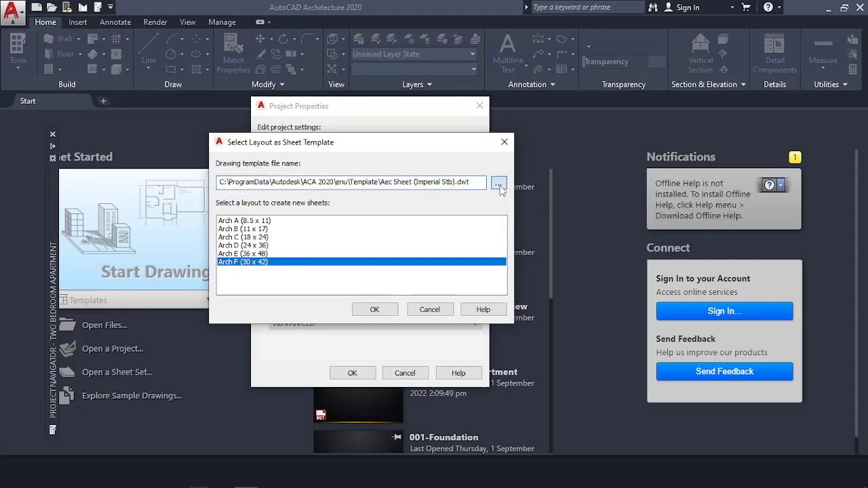
scroll(302, 307, "down", 2)
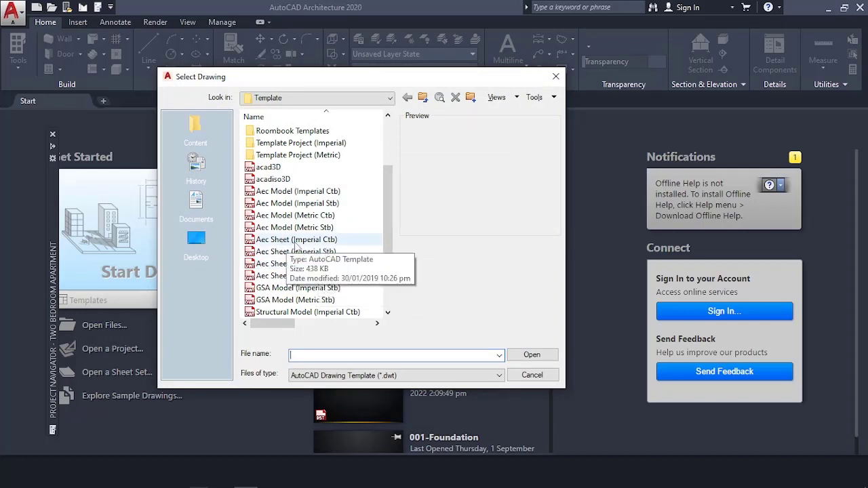
left_click(299, 241)
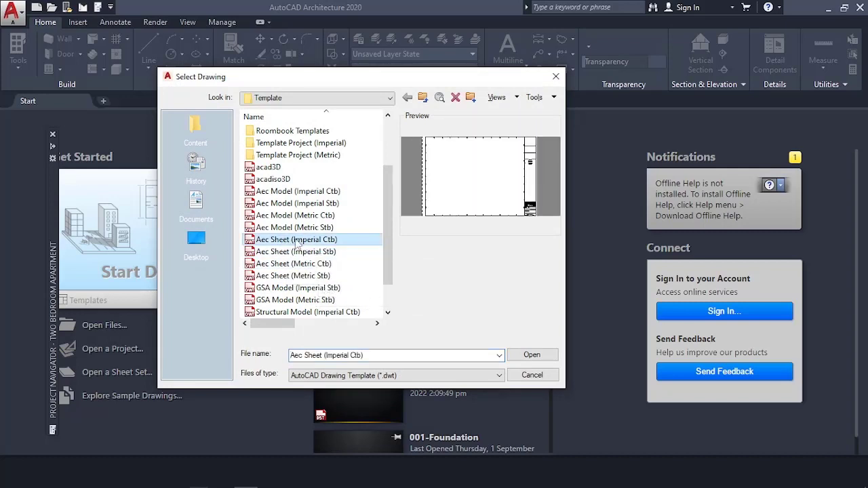
left_click(531, 355)
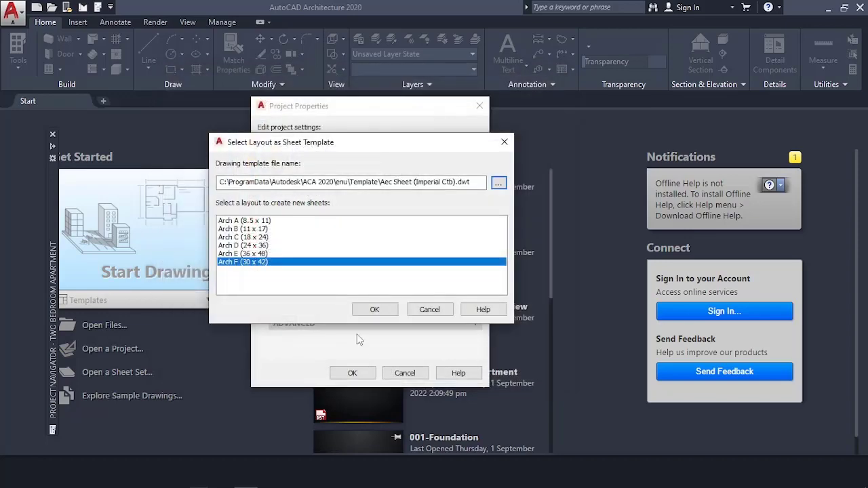
left_click(264, 247)
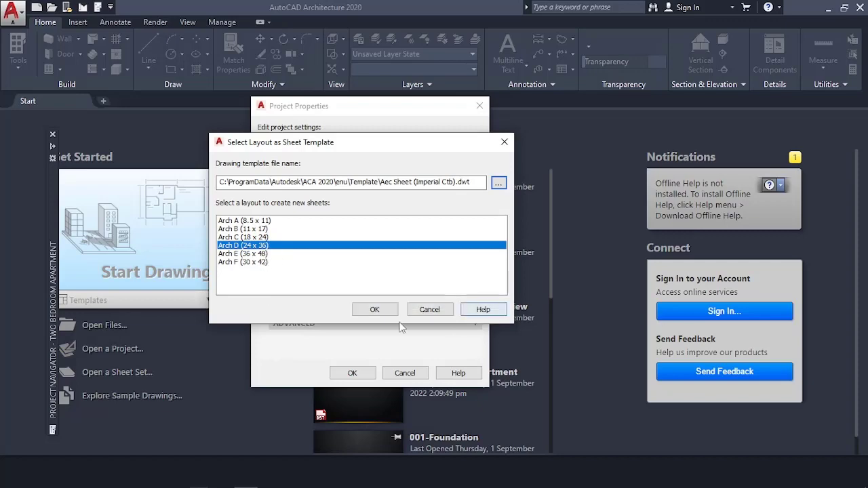
left_click(374, 310)
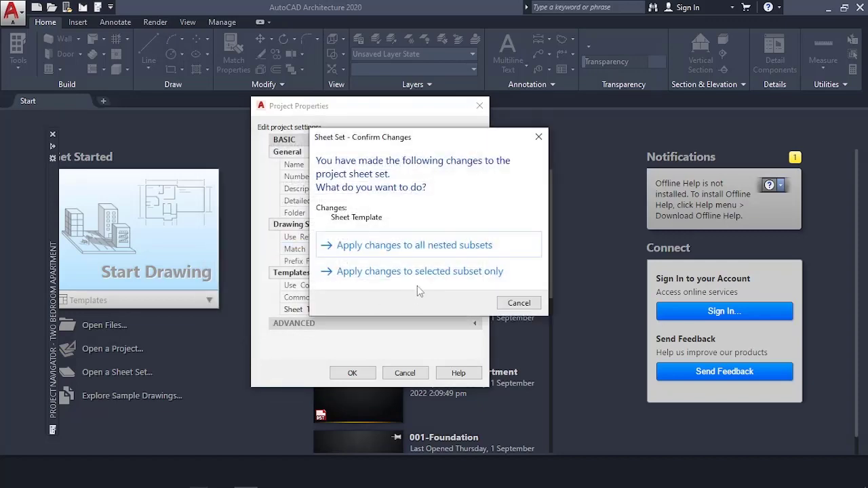
left_click(433, 247)
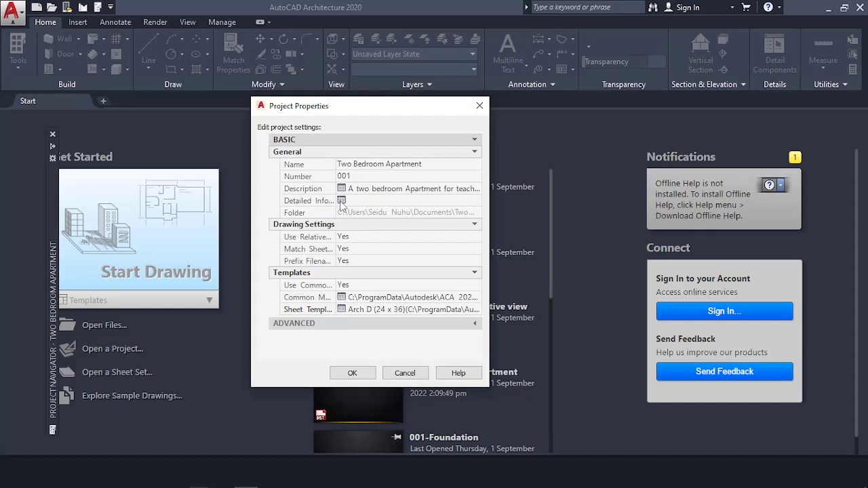
- Look at the project's detailed information without changing it, and apply the project properties, converting existing external references to relative paths
left_click(341, 201)
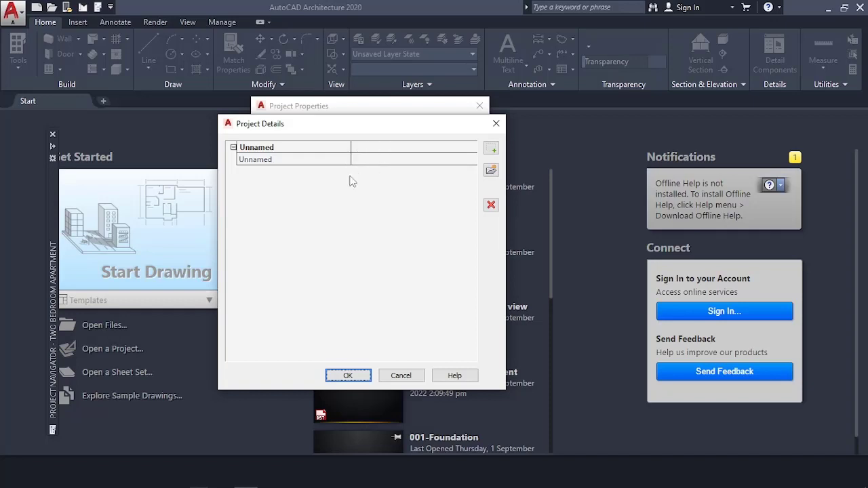
left_click(400, 379)
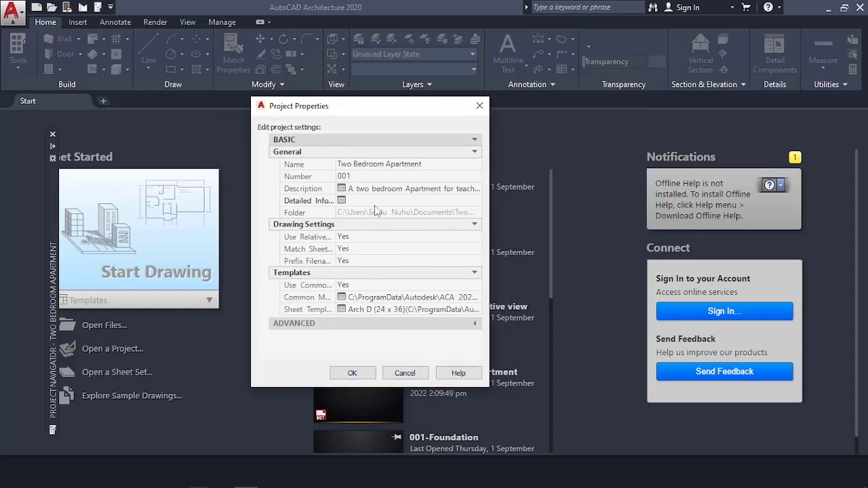
left_click(352, 375)
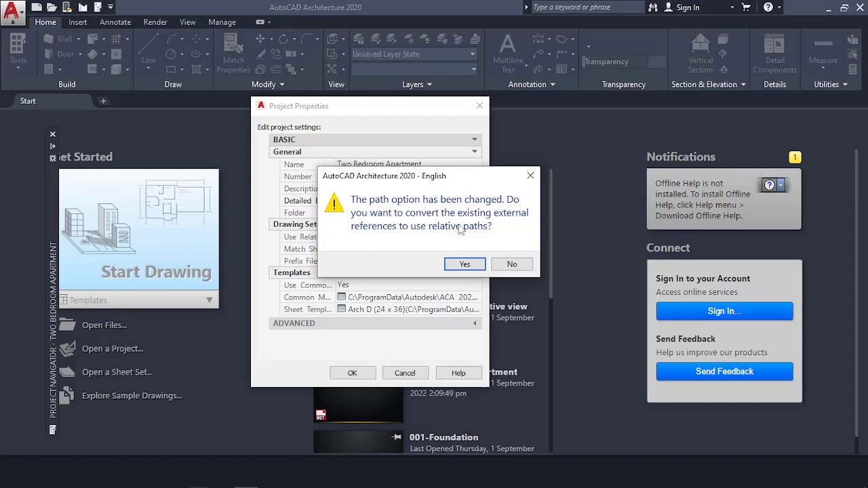
left_click(467, 265)
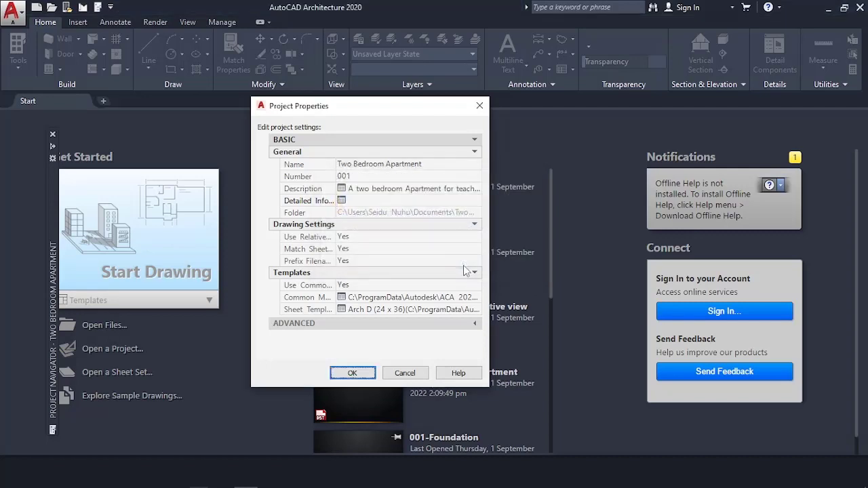
left_click(352, 372)
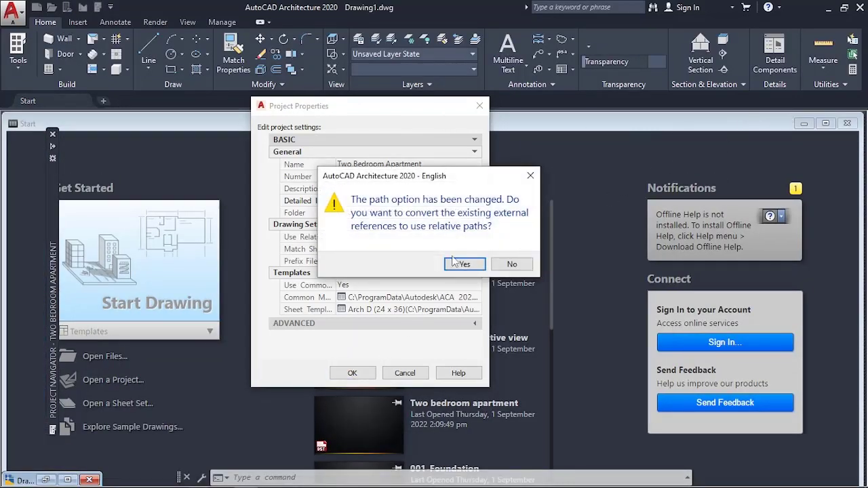
left_click(462, 265)
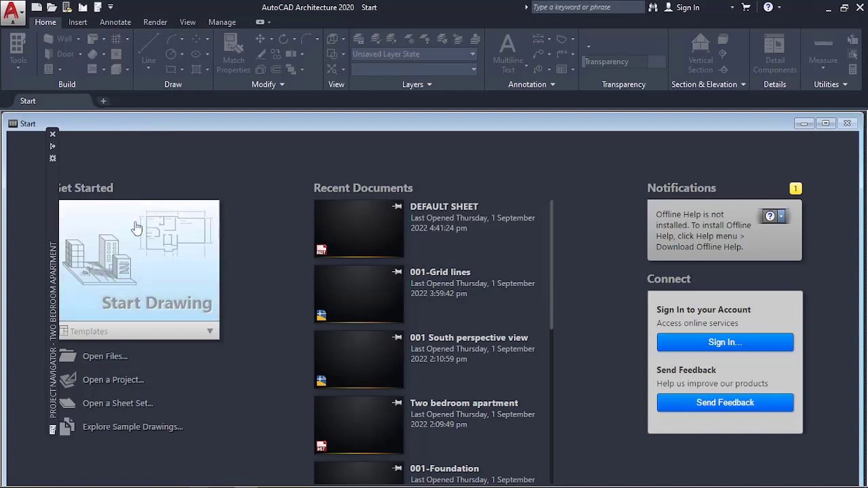
- Maximize the Start window and rename the project's level 0 as Foundation
left_click(825, 123)
mouse_move(51, 218)
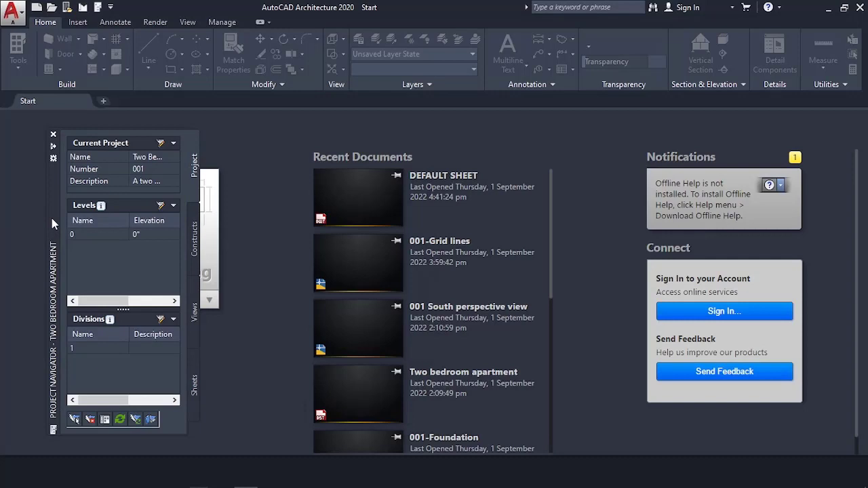
left_click(160, 205)
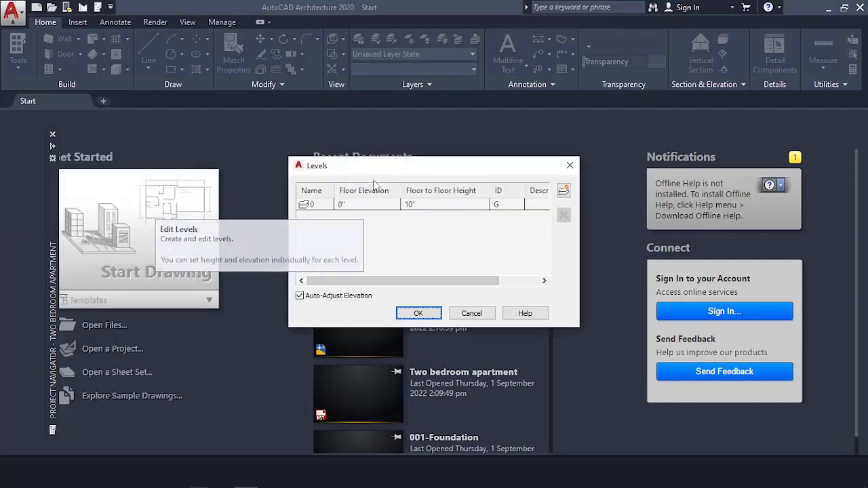
left_click_drag(400, 170, 387, 160)
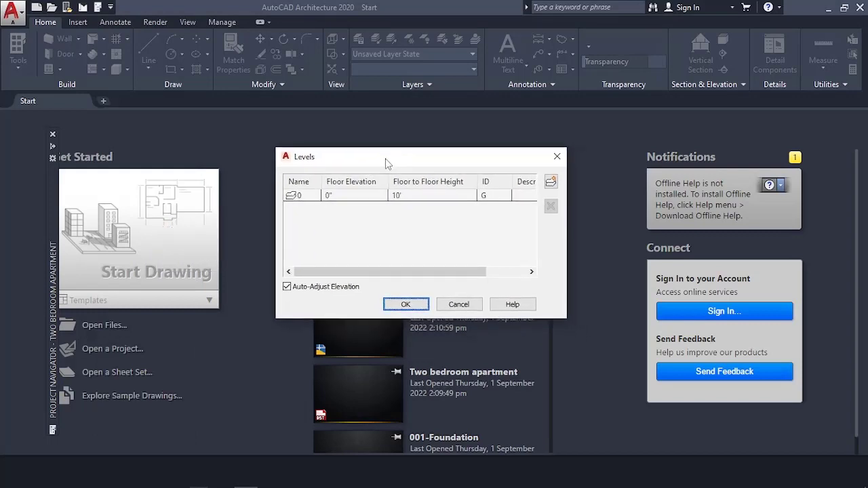
left_click(308, 200)
left_click(307, 202)
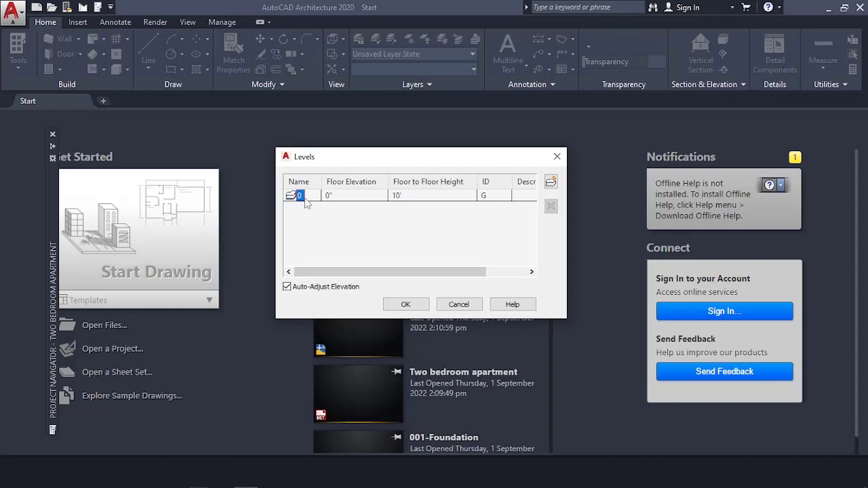
left_click(303, 196)
type("Foundat")
type("ion")
key("Return")
- Set the Foundation level's ID to F and its description to Found
left_click(498, 197)
key("BackSpace")
type("F")
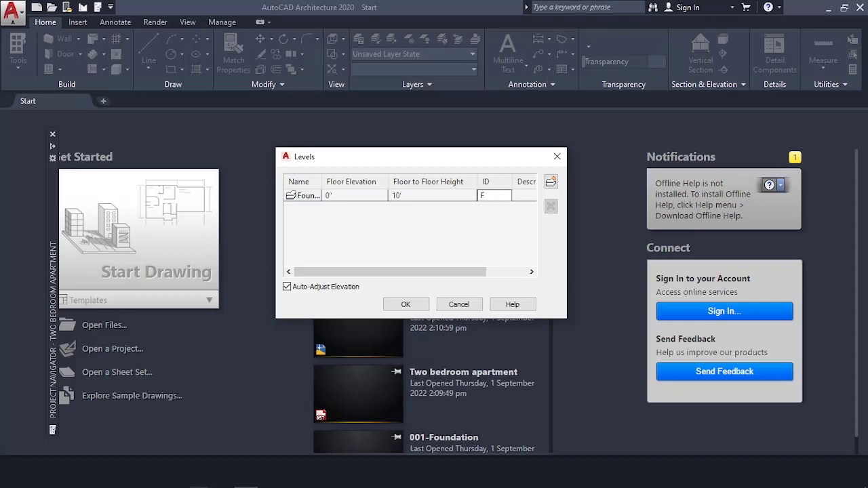
key("Return")
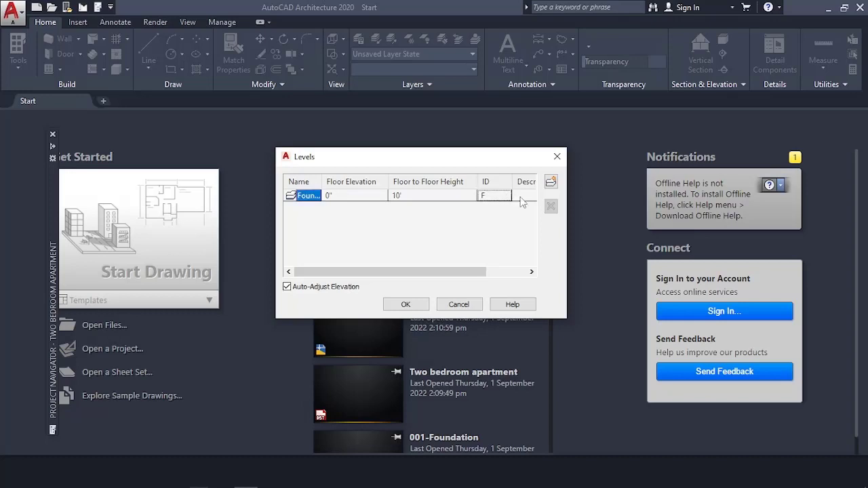
left_click(520, 196)
type("Found")
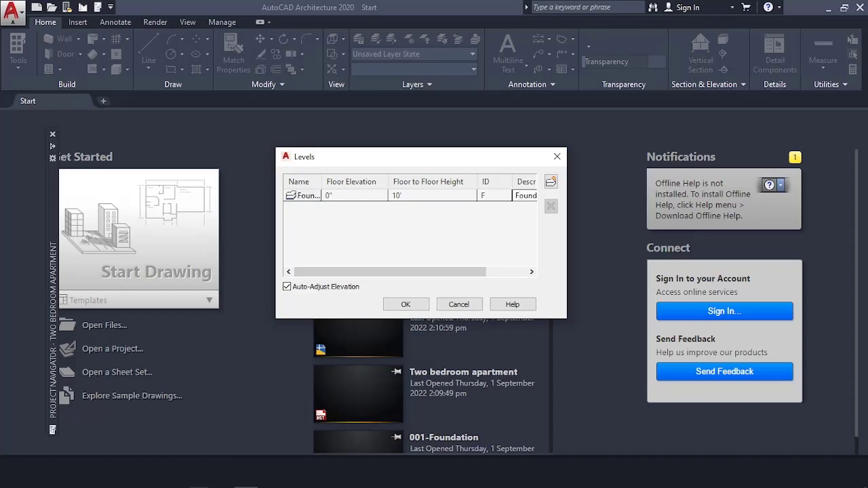
key("Return")
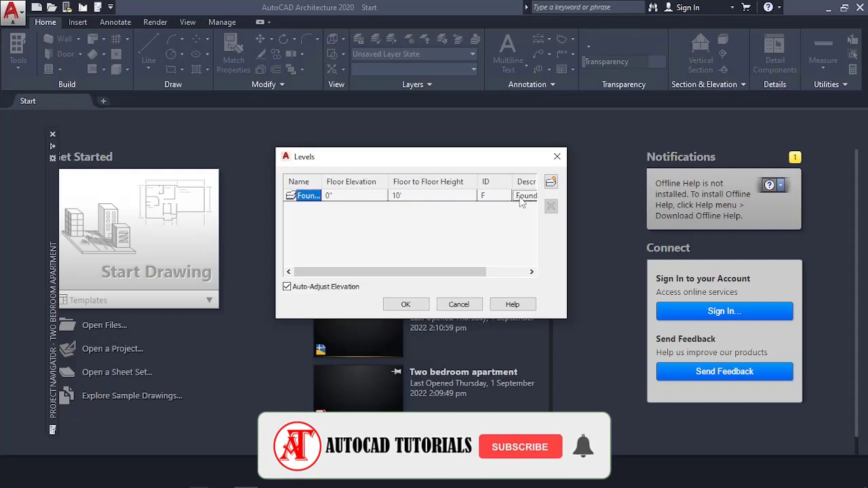
- Set the Foundation level's floor elevation to -3' and its floor to floor height to 3'
left_click(343, 196)
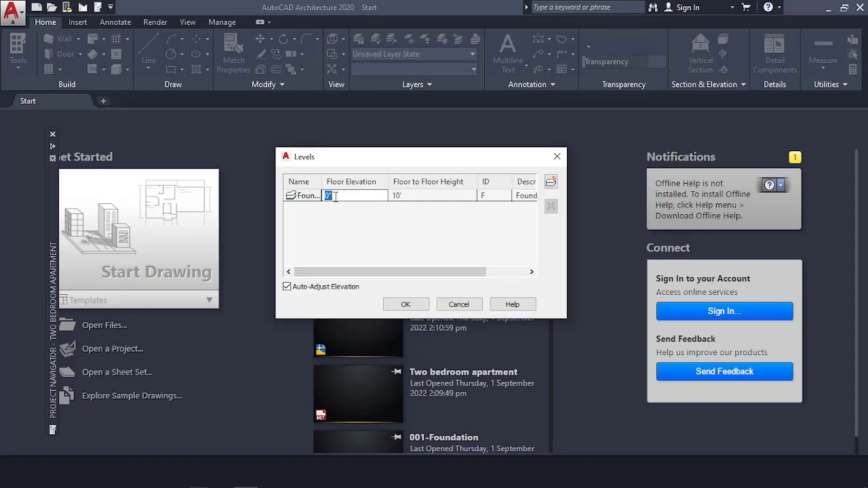
type("-3")
key("Return")
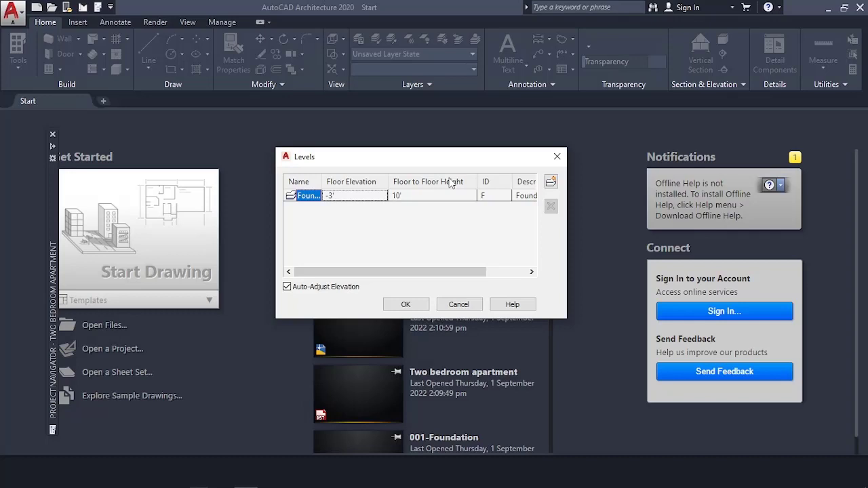
left_click(402, 198)
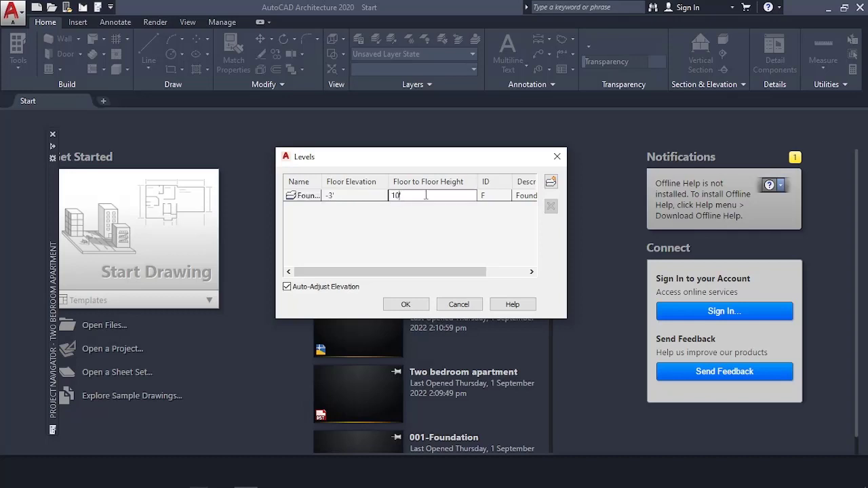
key("BackSpace")
key("BackSpace")
key("BackSpace")
type("3")
left_click(401, 225)
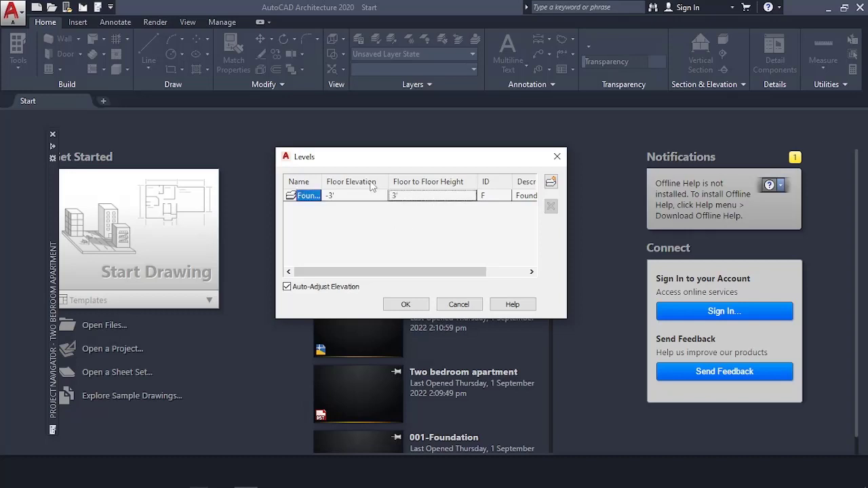
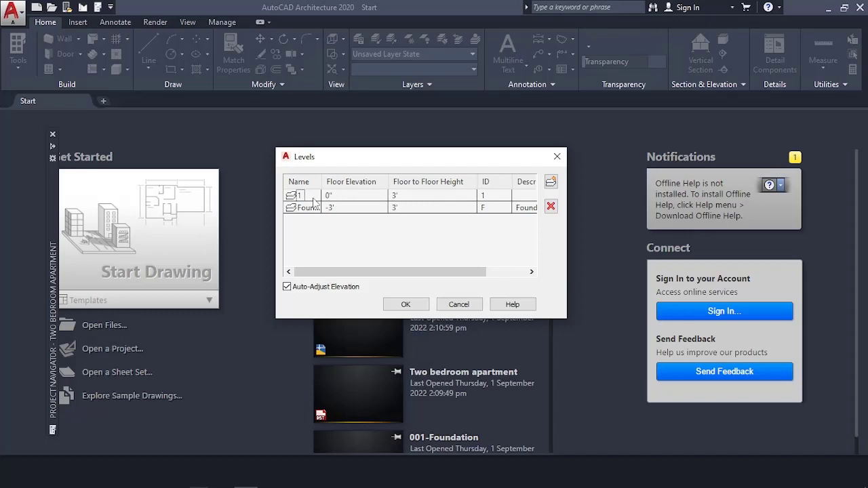
- Rename level 1, above the Foundation level, as Ground Floor
left_click(302, 197)
type("Groun")
type("d")
type(" Floor")
- Set the Ground Floor level's ID to GF and its description to Groun
left_click(487, 195)
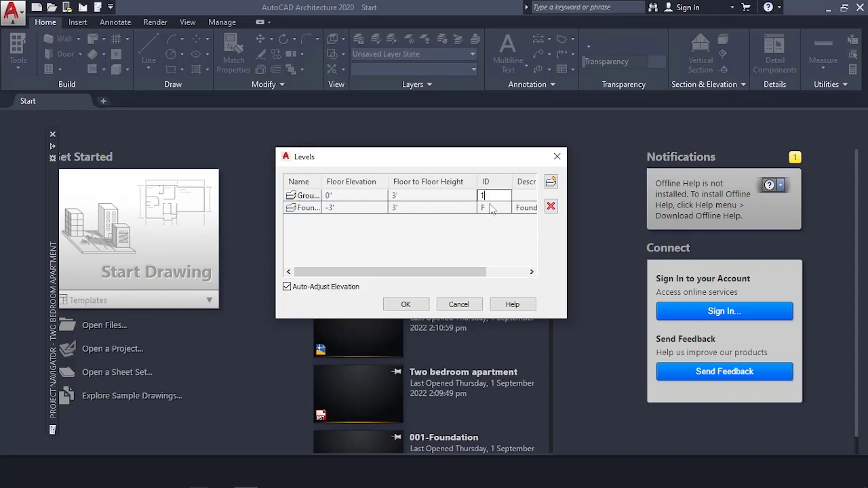
key("BackSpace")
type("GF")
key("Return")
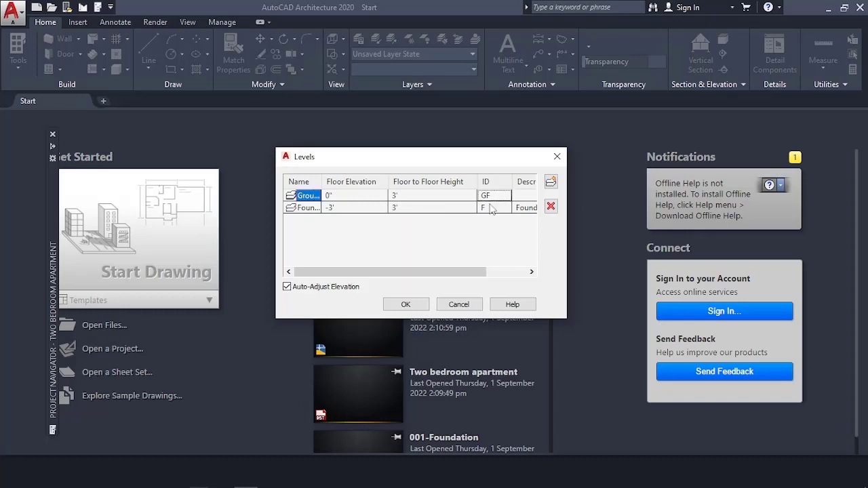
left_click(524, 197)
type("Groun")
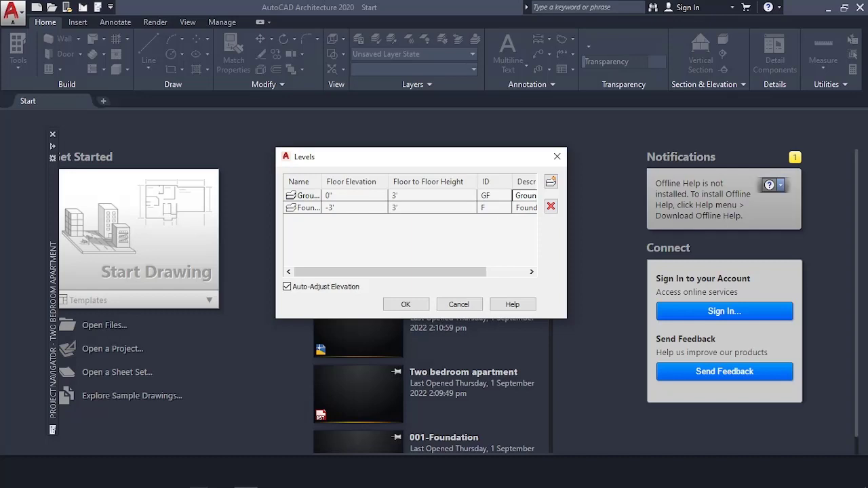
key("Return")
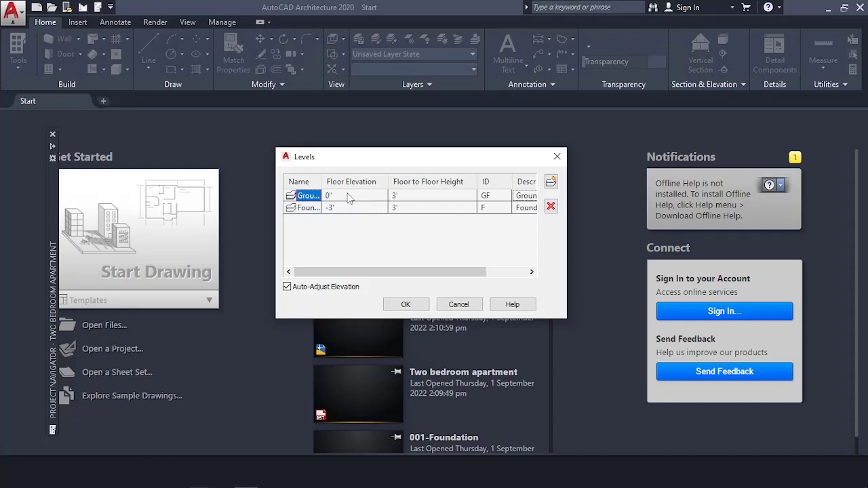
- Set the Ground Floor level's floor to floor height to 10'
left_click(404, 195)
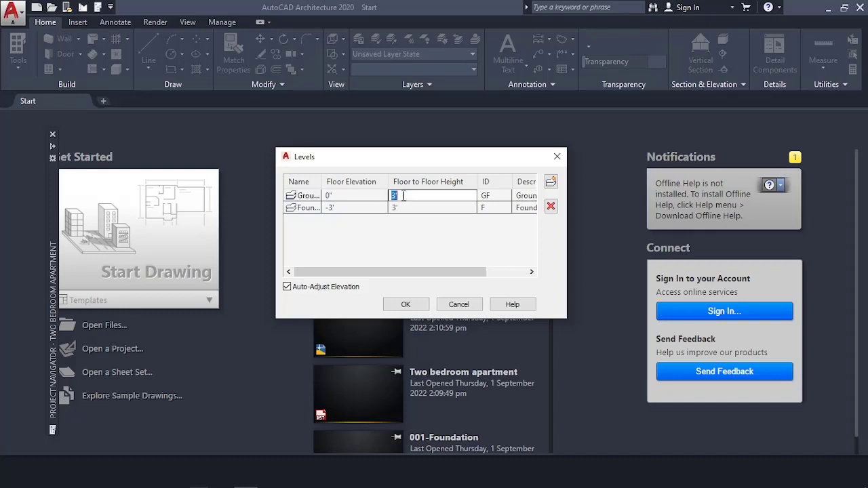
key("BackSpace")
type("10'")
left_click(434, 238)
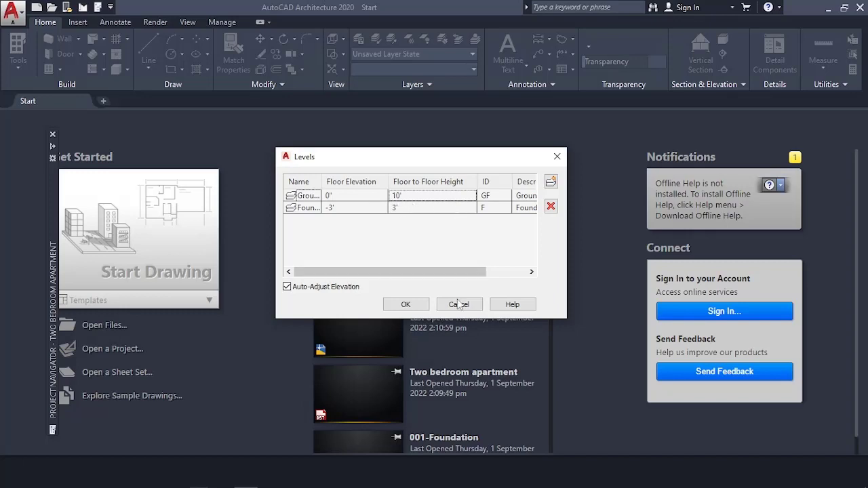
left_click(550, 182)
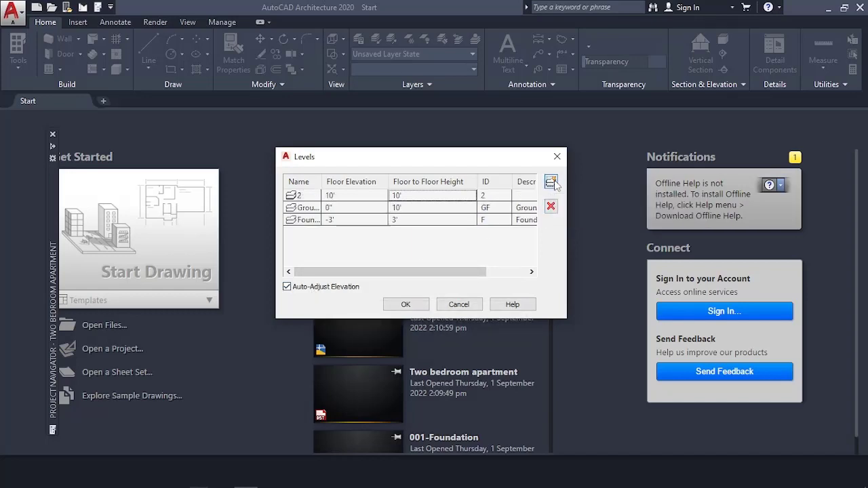
left_click_drag(303, 204, 344, 199)
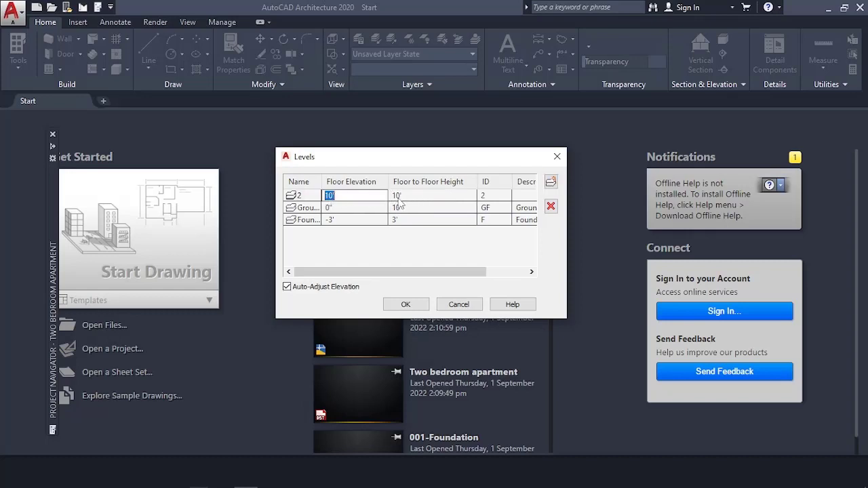
double_click(301, 196)
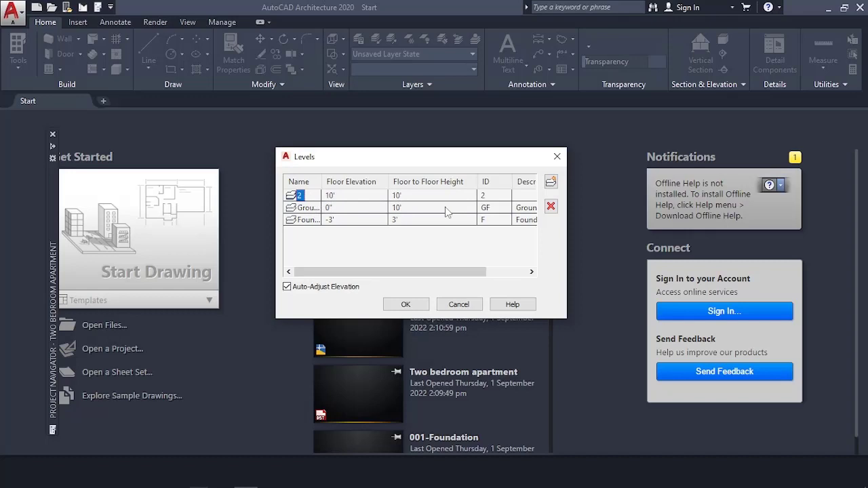
left_click(551, 206)
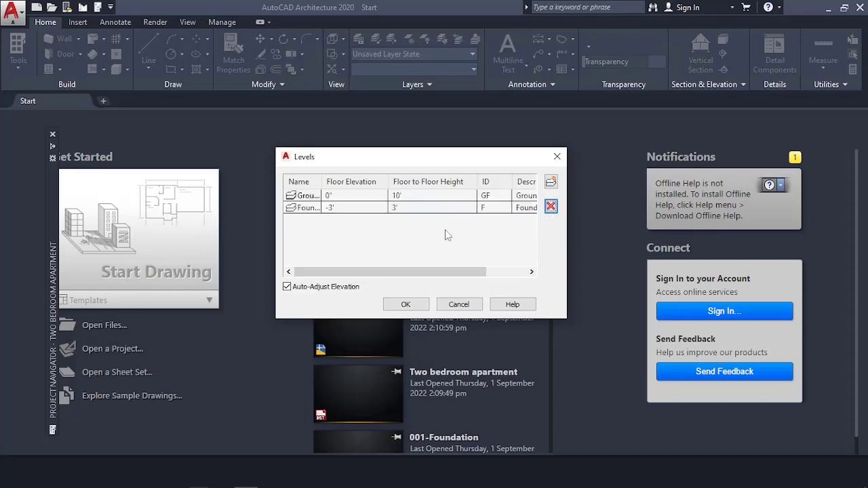
- Accept the project's level settings and regenerate all views in the project
left_click(420, 304)
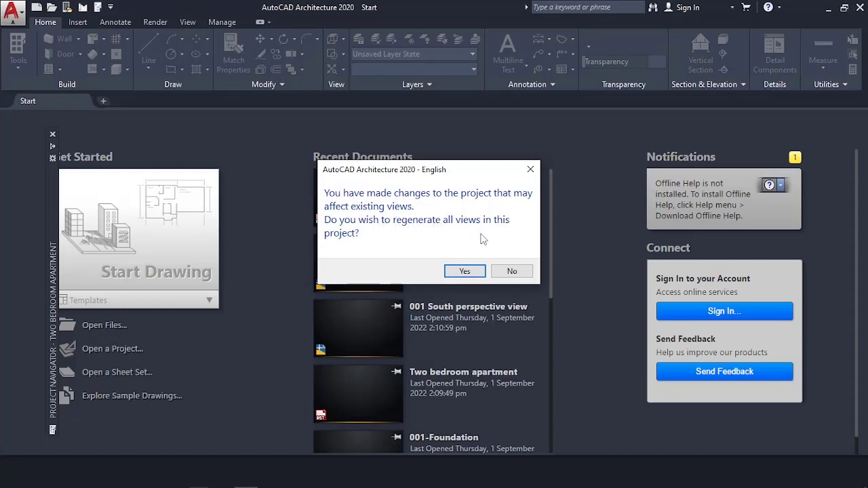
left_click(465, 271)
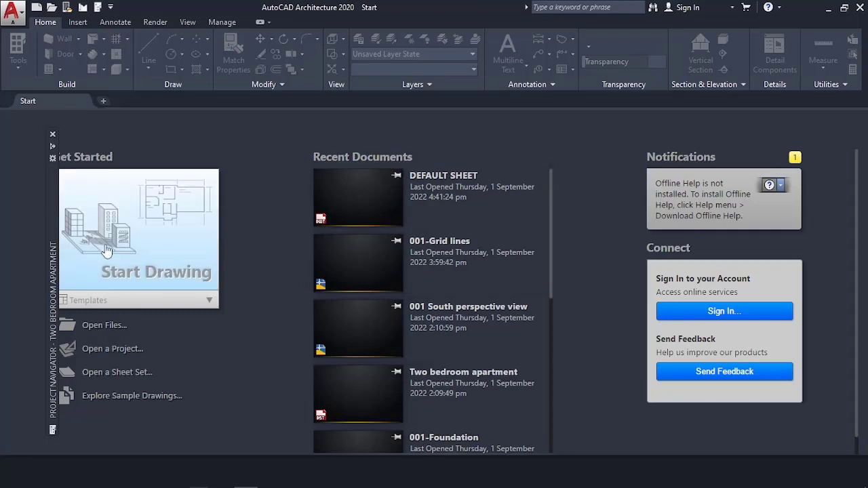
- Rename the project's division 1 as Building
mouse_move(53, 241)
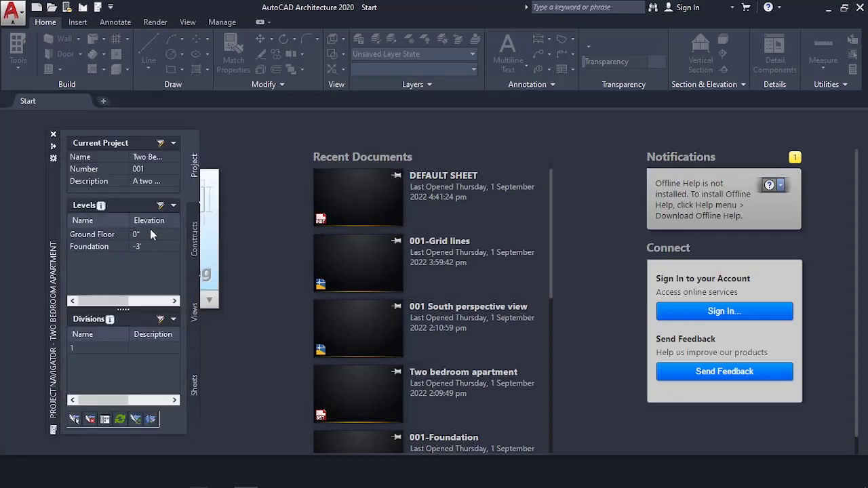
left_click(161, 320)
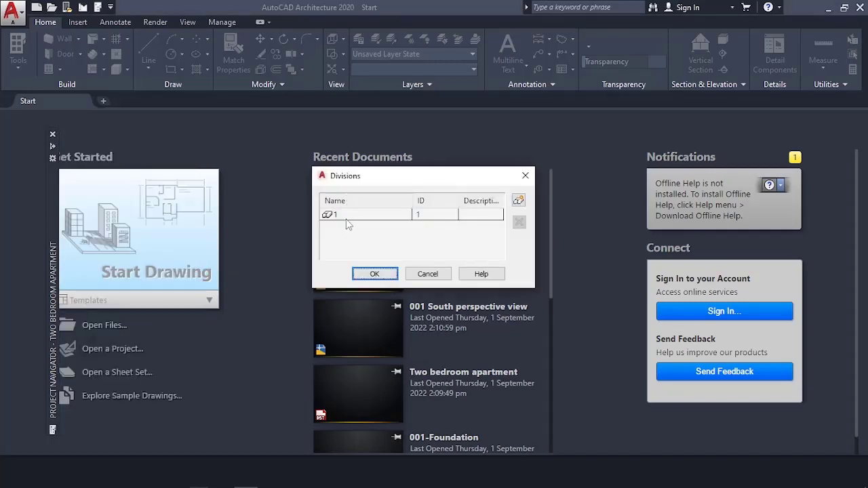
double_click(347, 223)
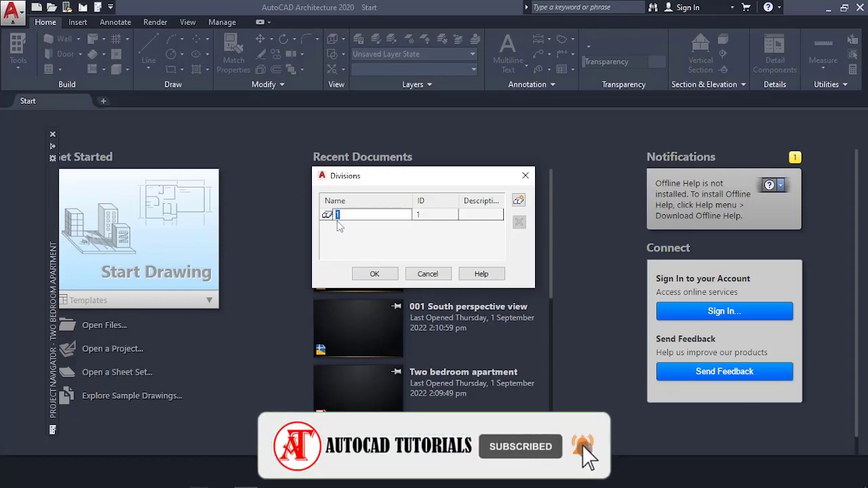
left_click(356, 216)
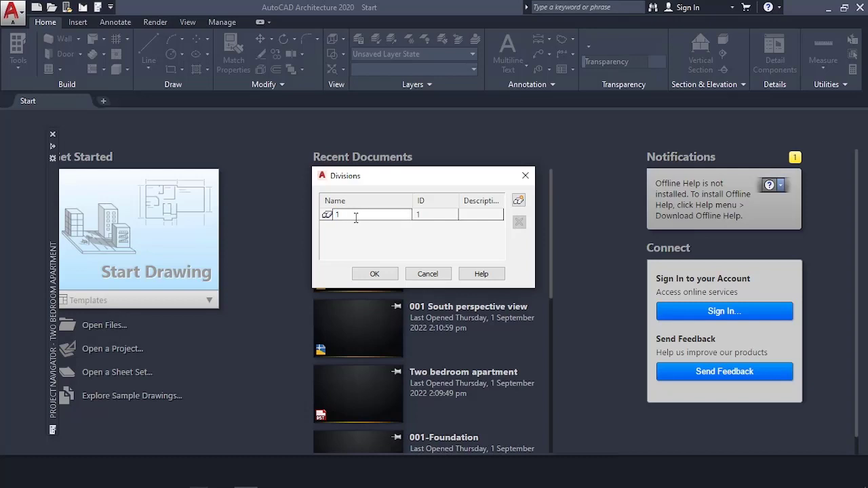
key("BackSpace")
type("Building")
left_click(355, 218)
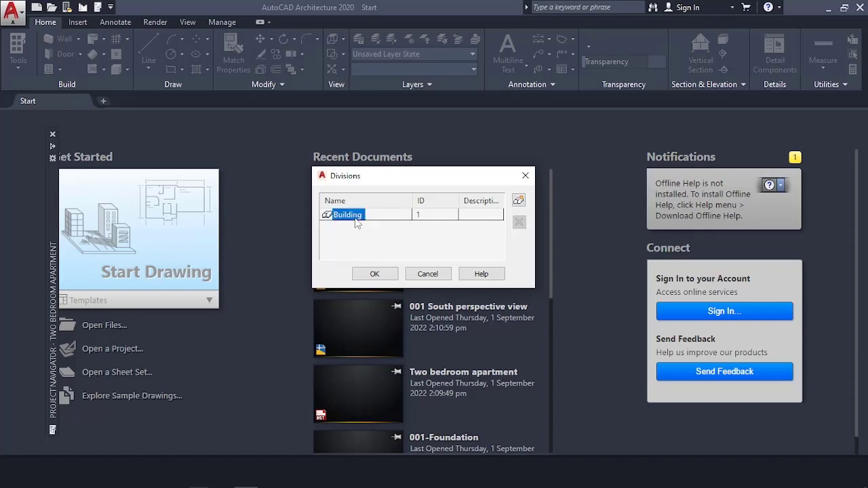
- Set the Building division's ID to B and its description to Main building
left_click(417, 215)
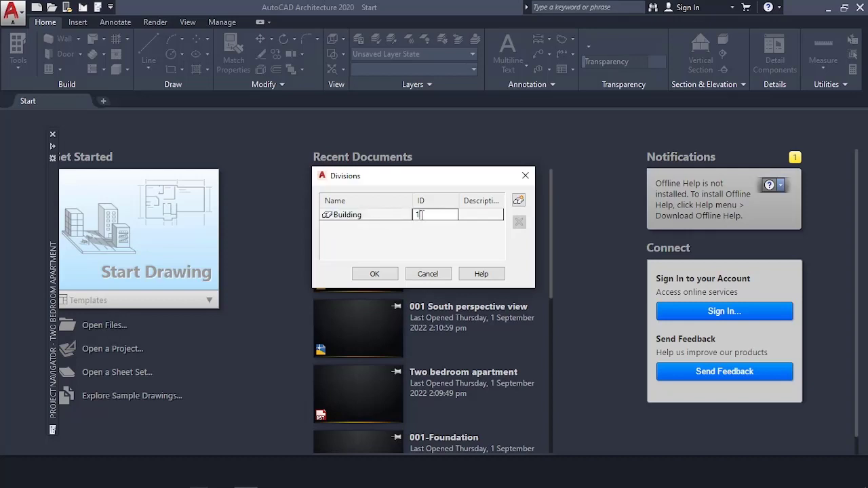
key("BackSpace")
type("B")
key("Tab")
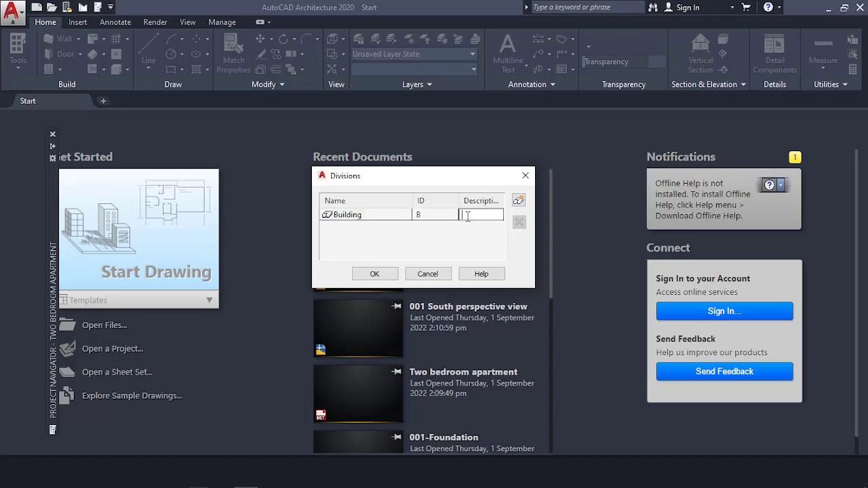
type("Main building")
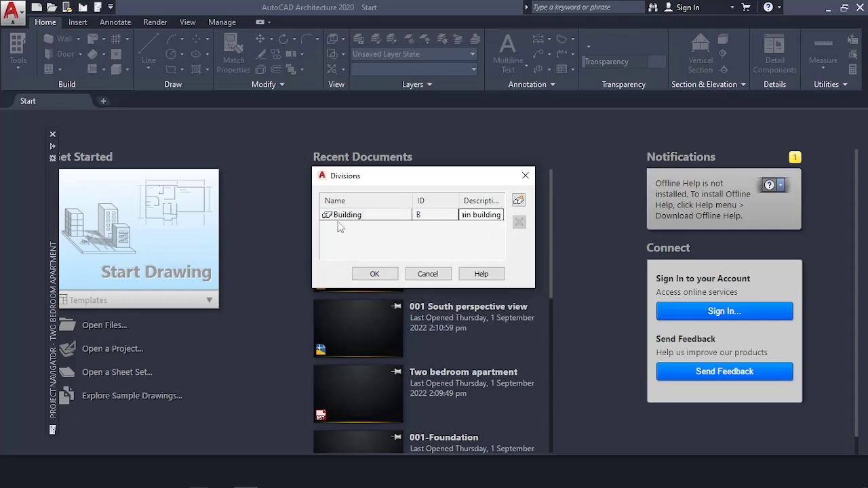
left_click(519, 202)
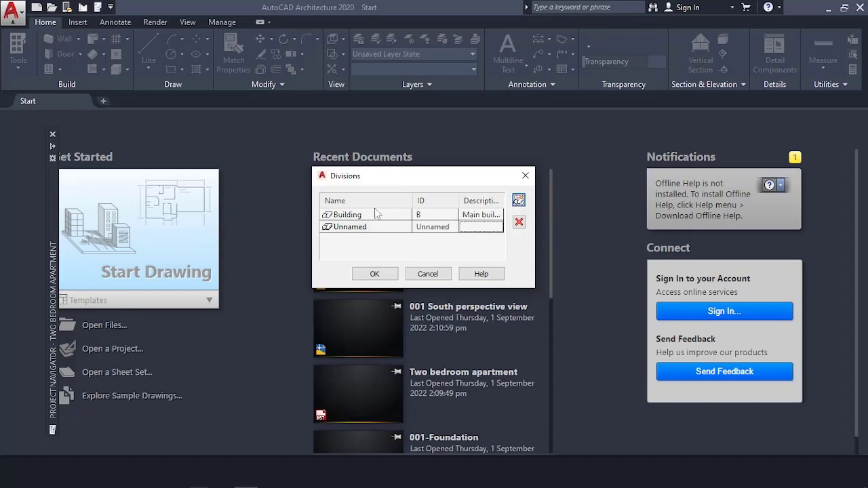
left_click(356, 231)
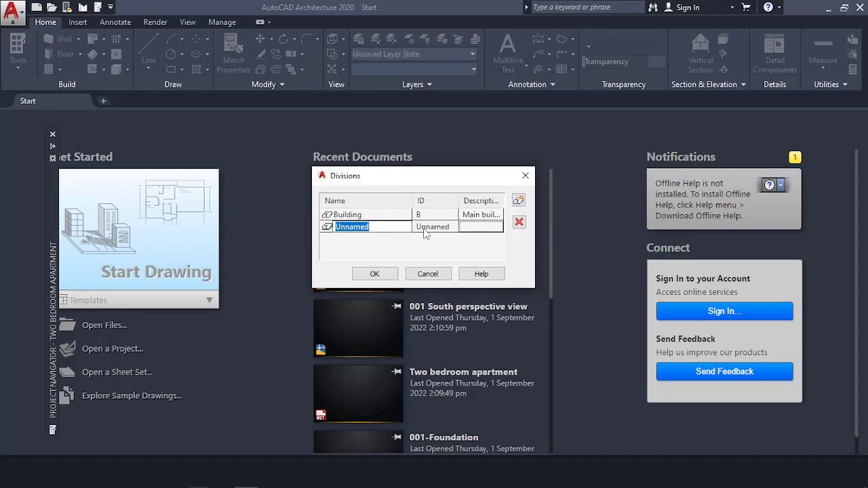
left_click(518, 223)
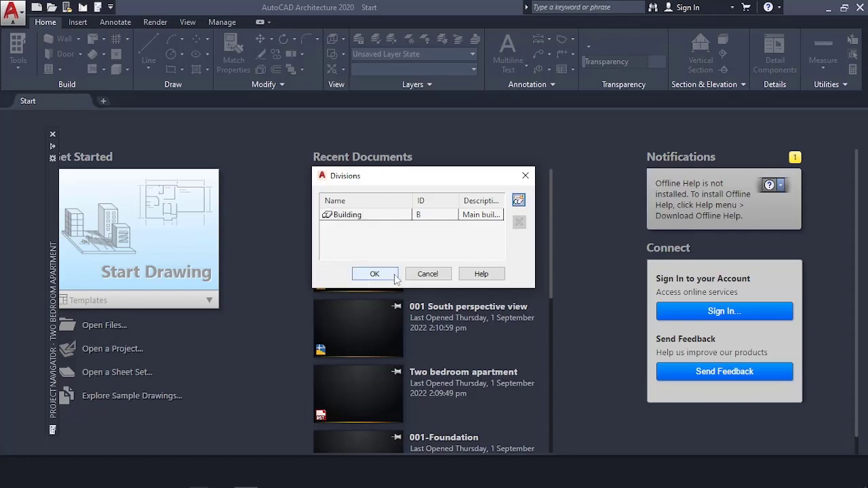
- Accept the project's division settings
left_click(373, 274)
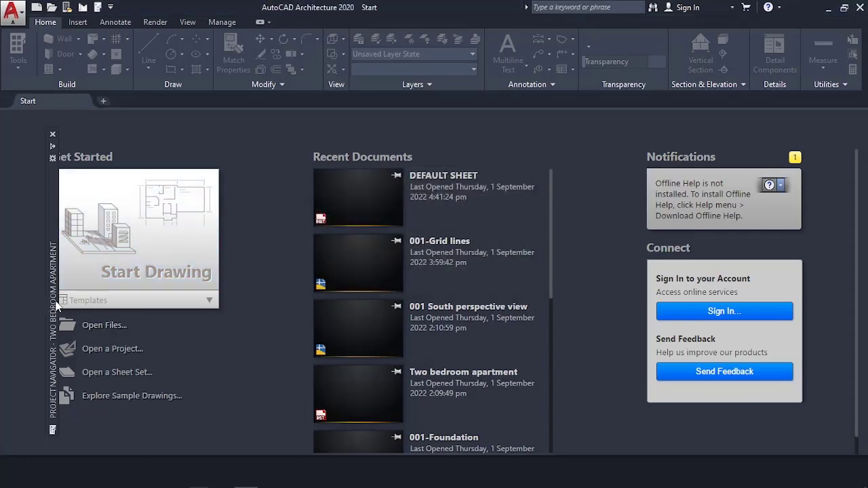
- Create a construct named Foundation, assigned to the Foundation level of the Building division, without opening it in the drawing editor
mouse_move(55, 310)
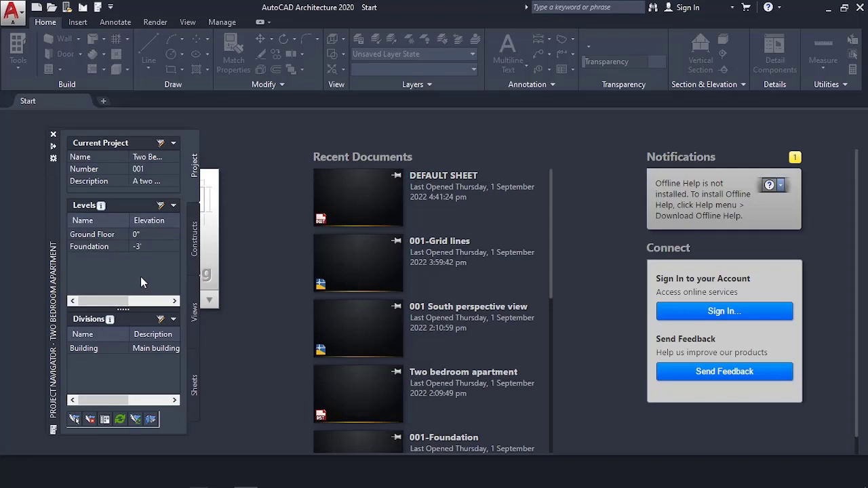
left_click(190, 246)
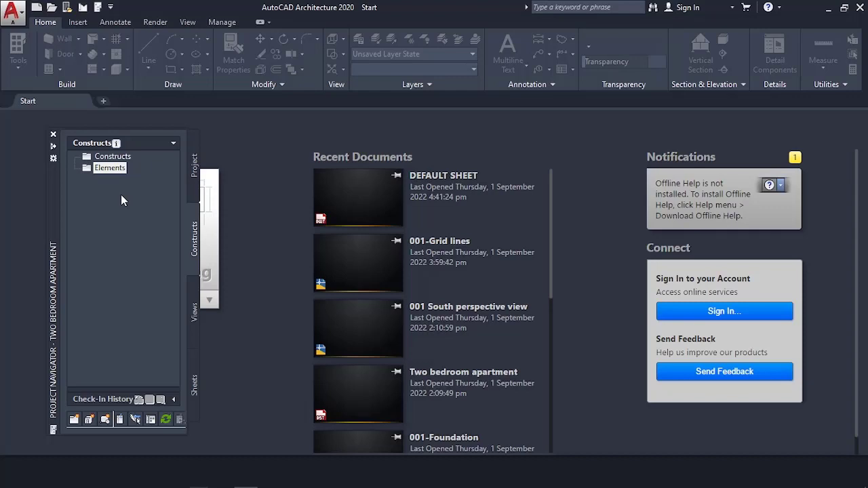
right_click(116, 158)
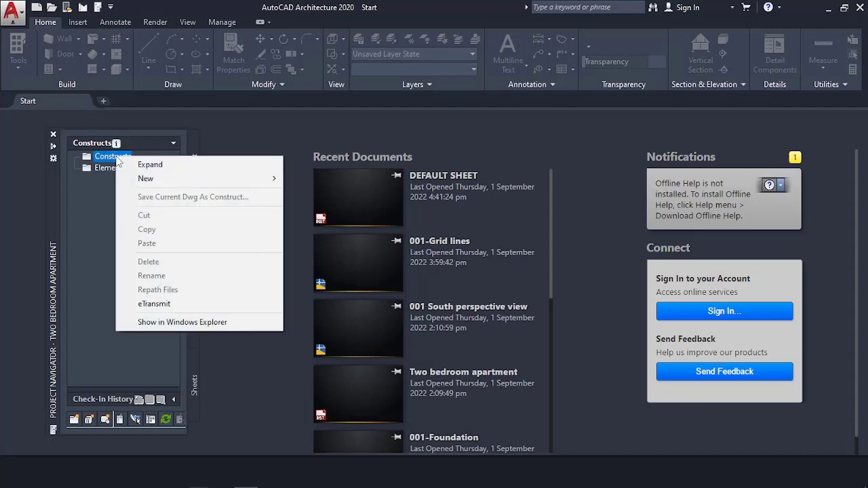
mouse_move(253, 178)
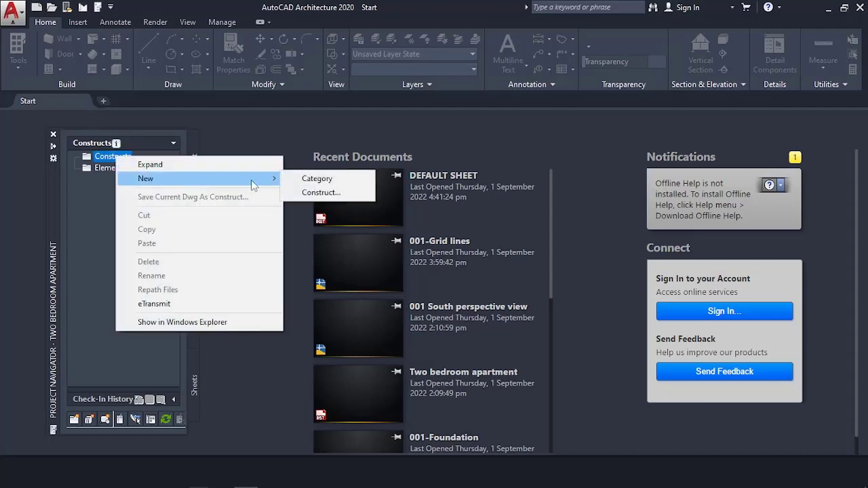
left_click(319, 192)
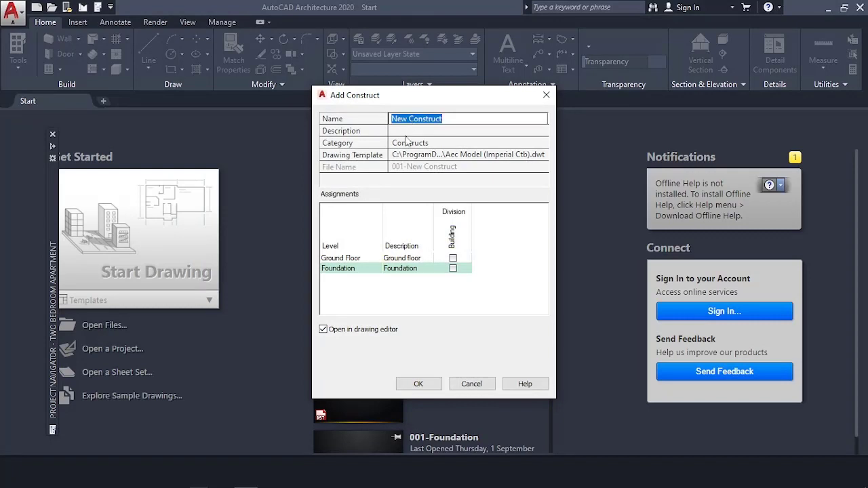
type("Fo")
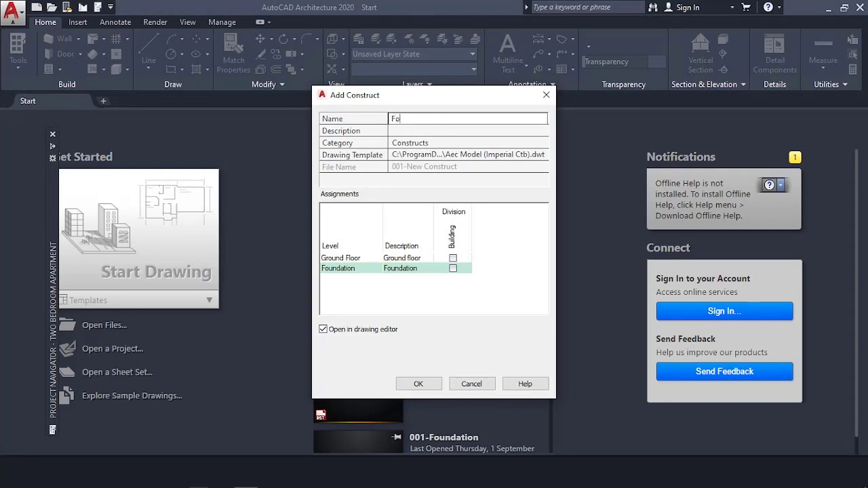
type("undation")
left_click(453, 269)
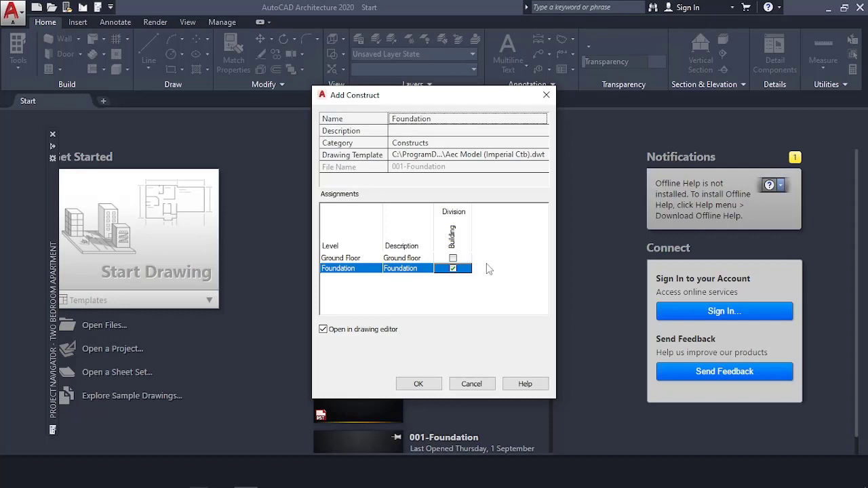
left_click(323, 329)
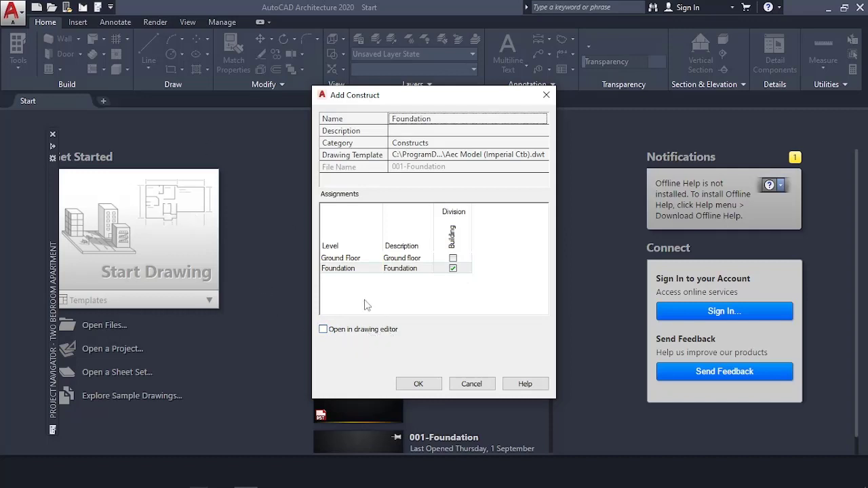
left_click(419, 385)
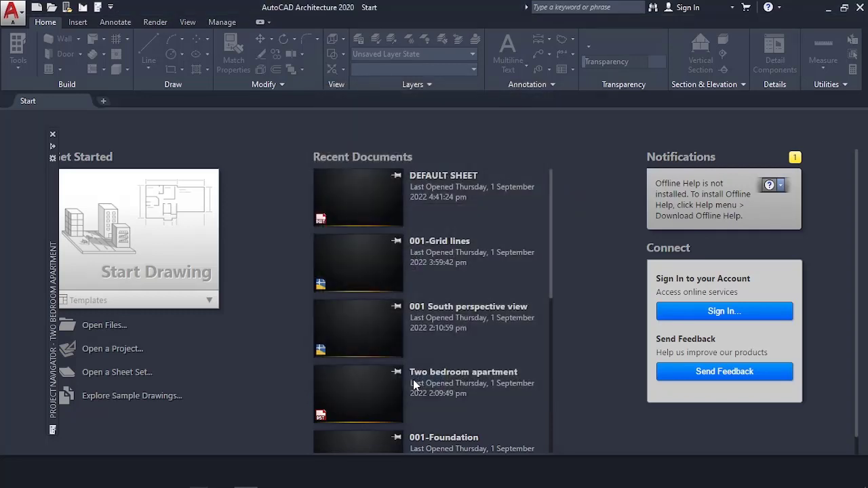
- Create a construct named Ground Floor, assigned to the Ground Floor level of the Building division
mouse_move(60, 275)
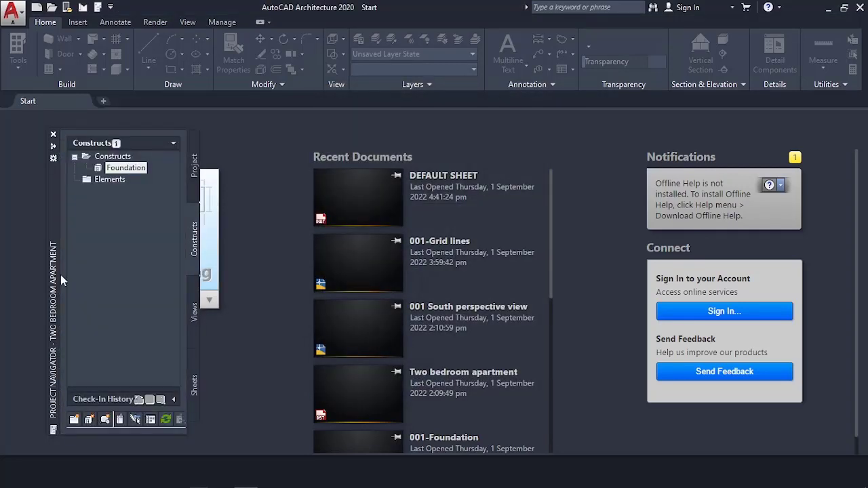
right_click(120, 160)
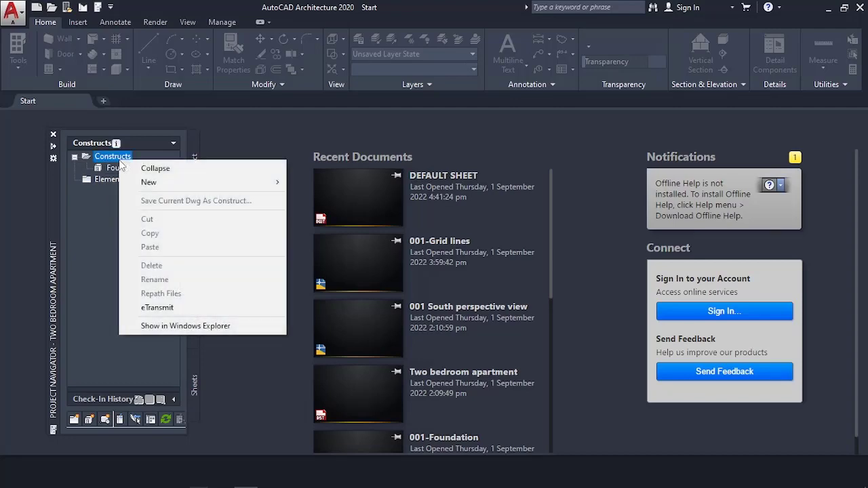
mouse_move(248, 183)
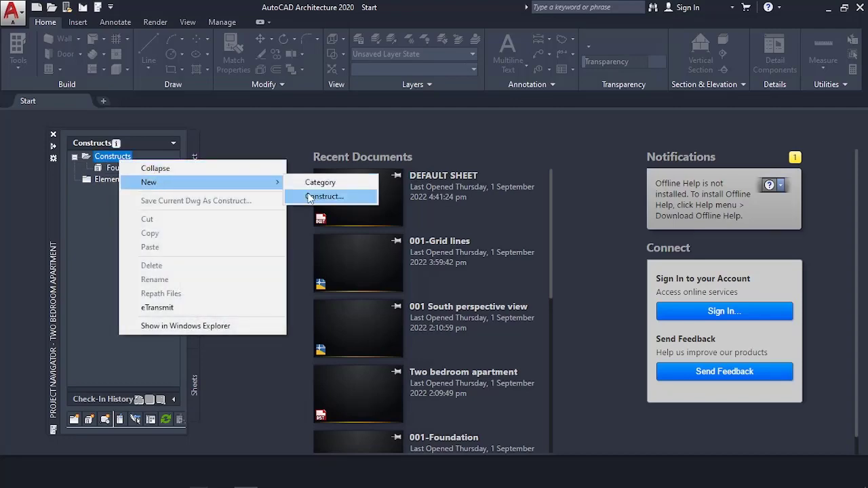
left_click(312, 196)
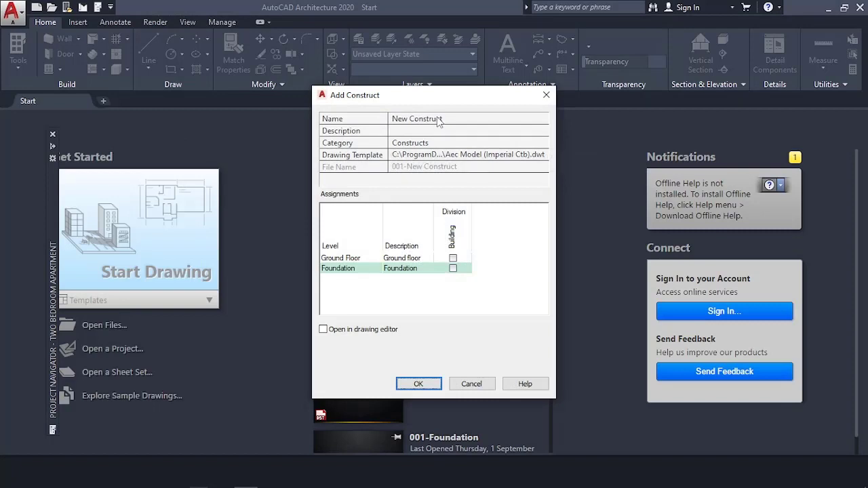
left_click(438, 118)
type("G")
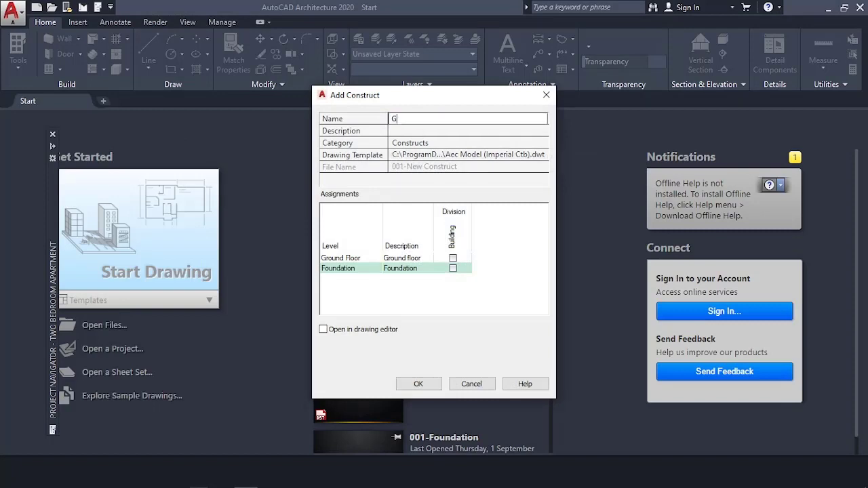
type("round Floor")
left_click(453, 259)
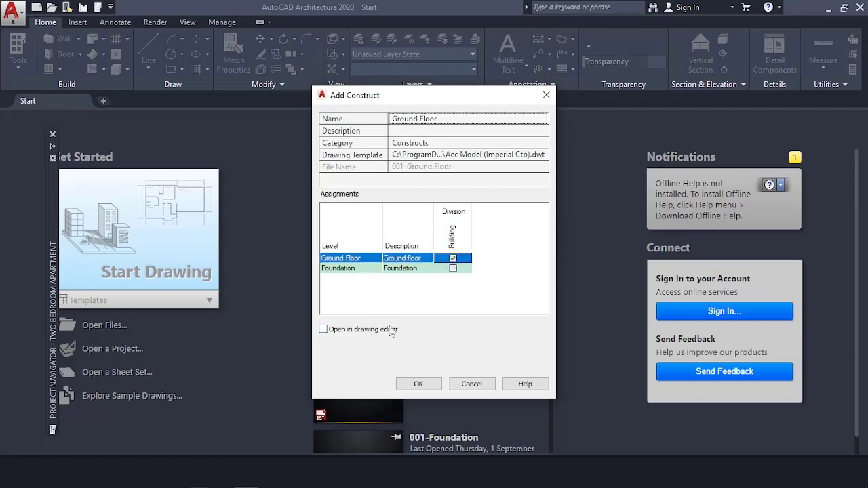
left_click(418, 384)
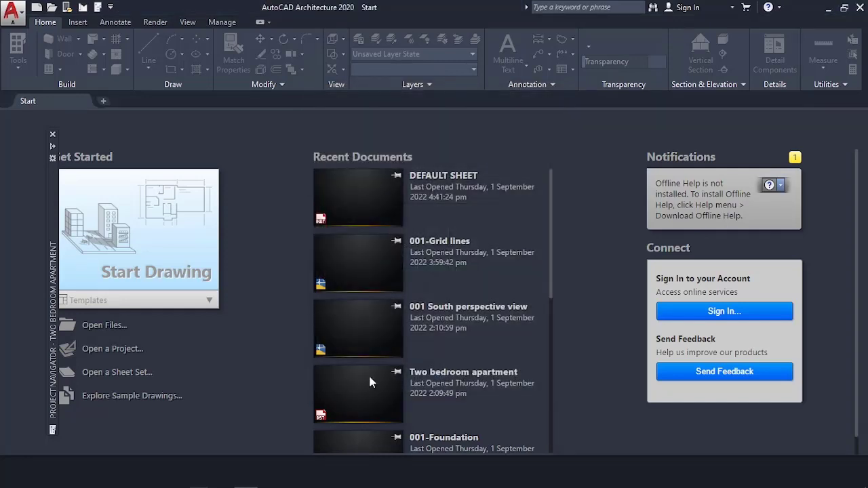
mouse_move(52, 270)
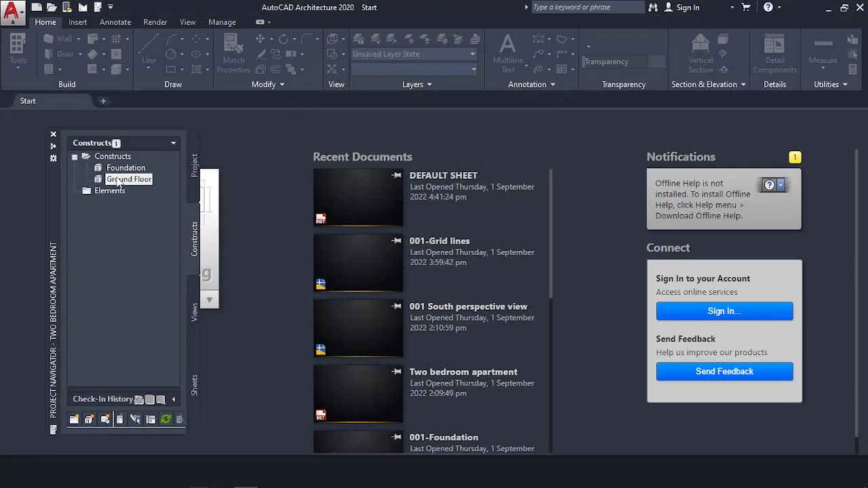
- Create a project element named Grind Lines in the Elements category, without opening it in the drawing editor
right_click(109, 192)
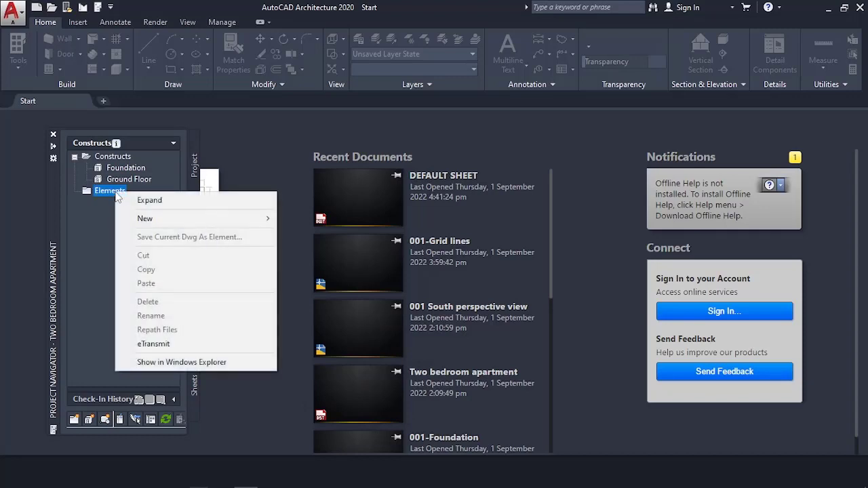
mouse_move(188, 224)
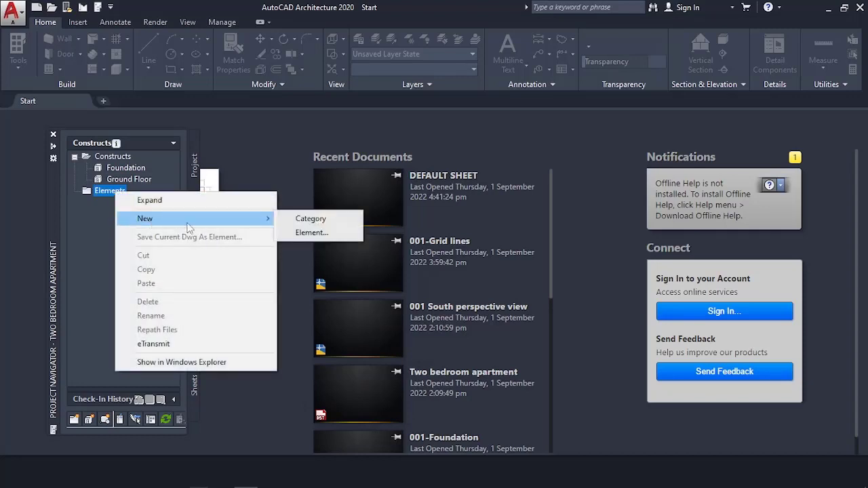
left_click(309, 232)
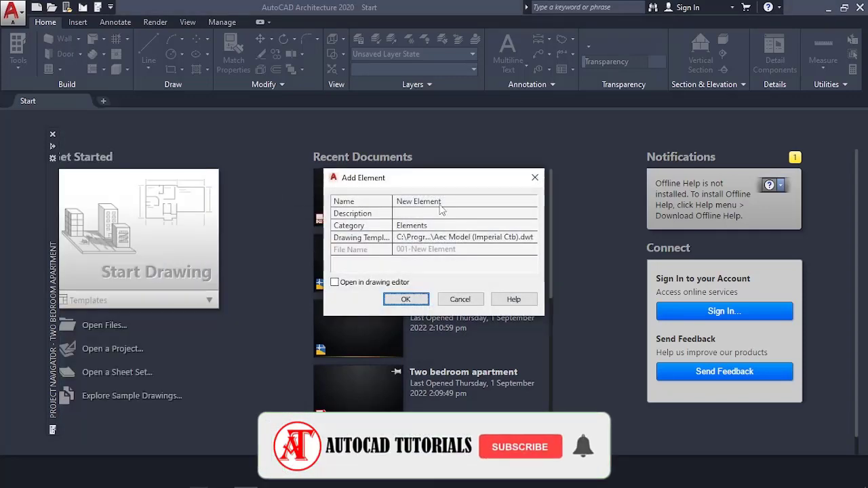
left_click(440, 206)
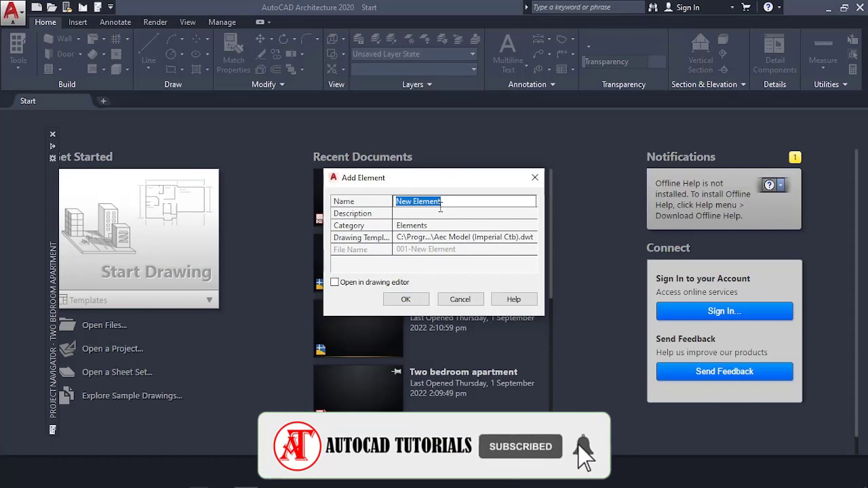
type("Grind")
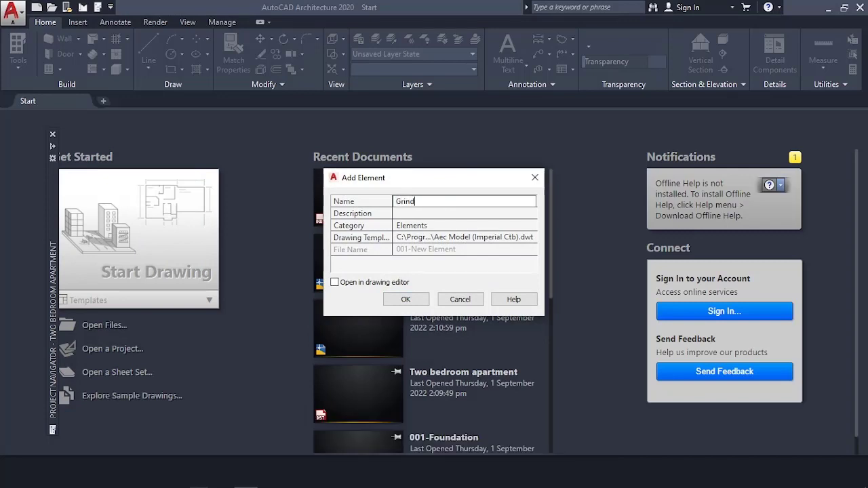
type(" Lines")
left_click(405, 300)
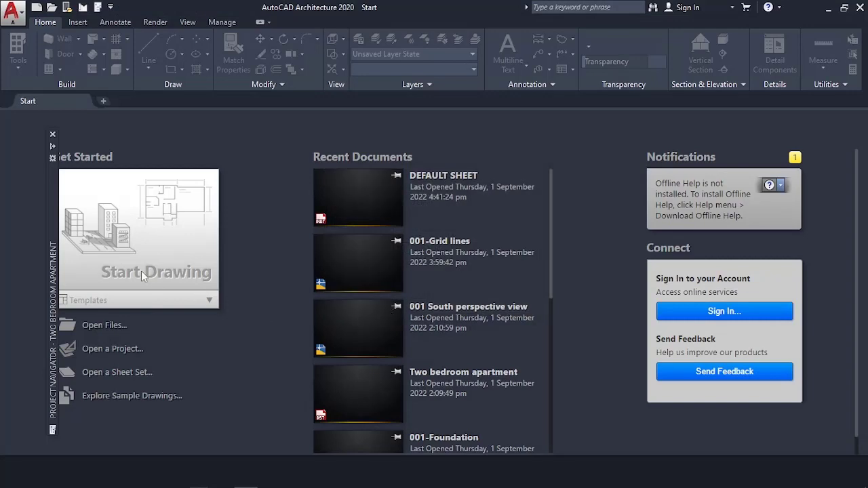
- Open the Grind Lines element drawing from the project
mouse_move(54, 264)
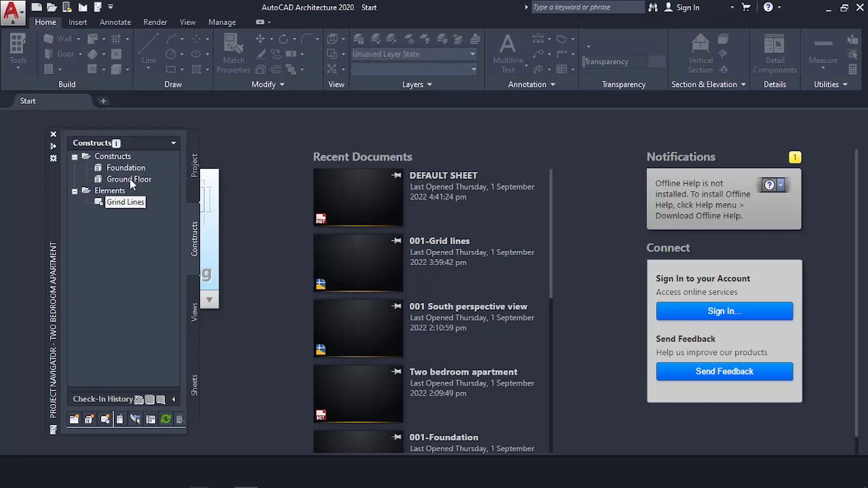
mouse_move(123, 208)
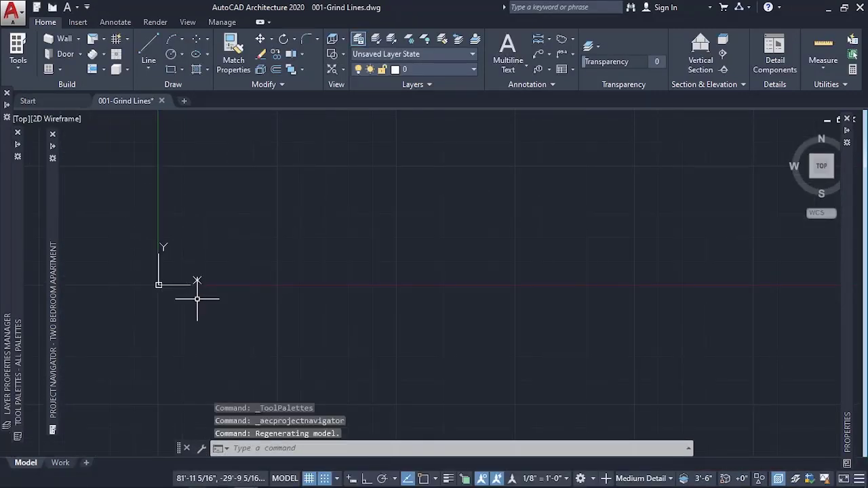
scroll(197, 272, "up", 5)
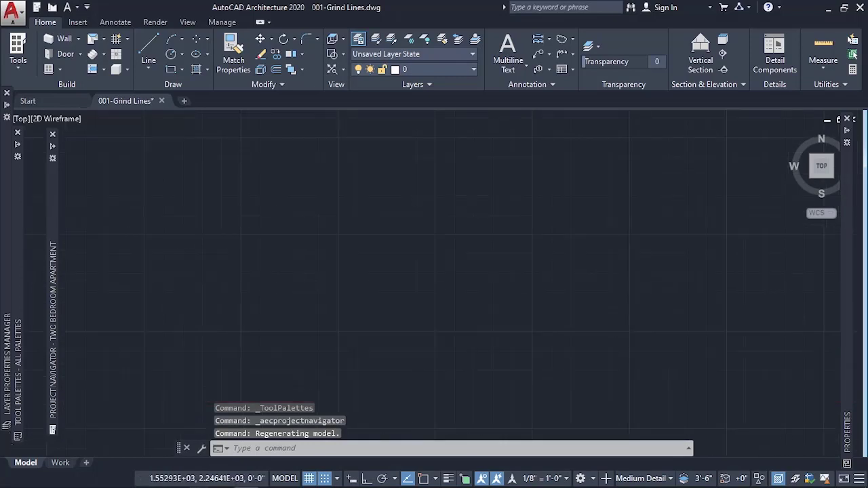
scroll(814, 224, "down", 3)
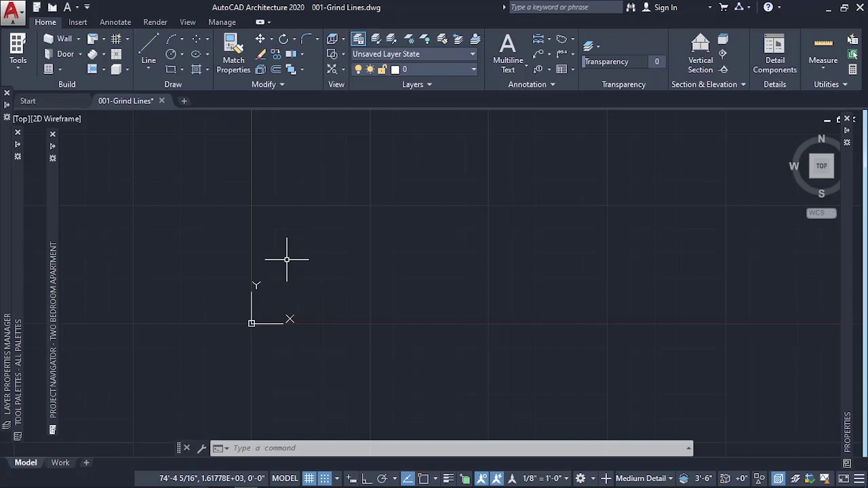
scroll(287, 268, "up", 1)
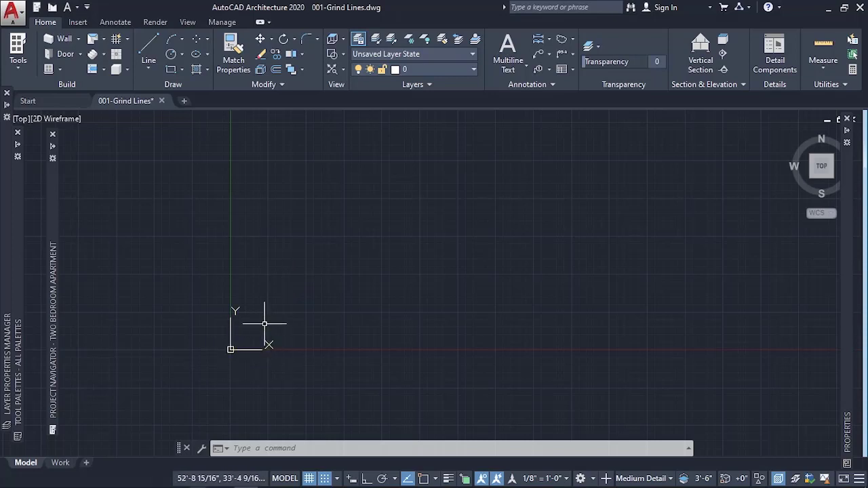
scroll(244, 337, "up", 1)
scroll(244, 337, "up", 5)
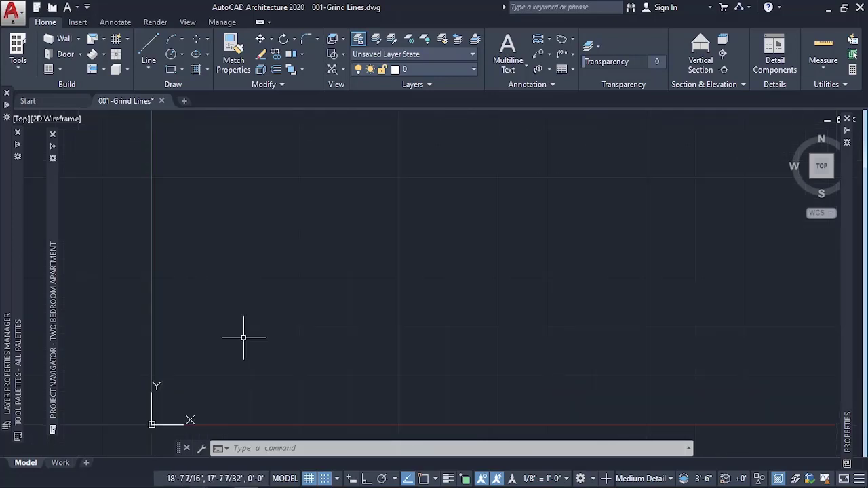
scroll(244, 337, "up", 1)
scroll(244, 337, "down", 1)
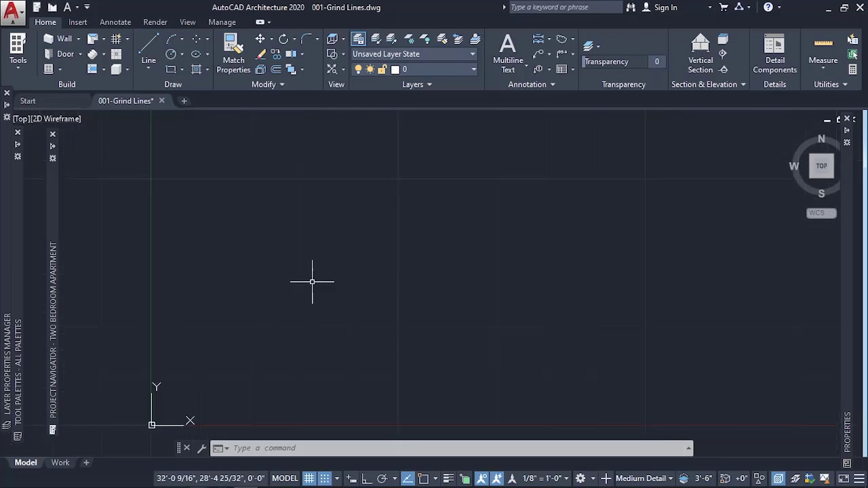
scroll(321, 273, "down", 1)
scroll(287, 345, "up", 1)
scroll(246, 364, "up", 1)
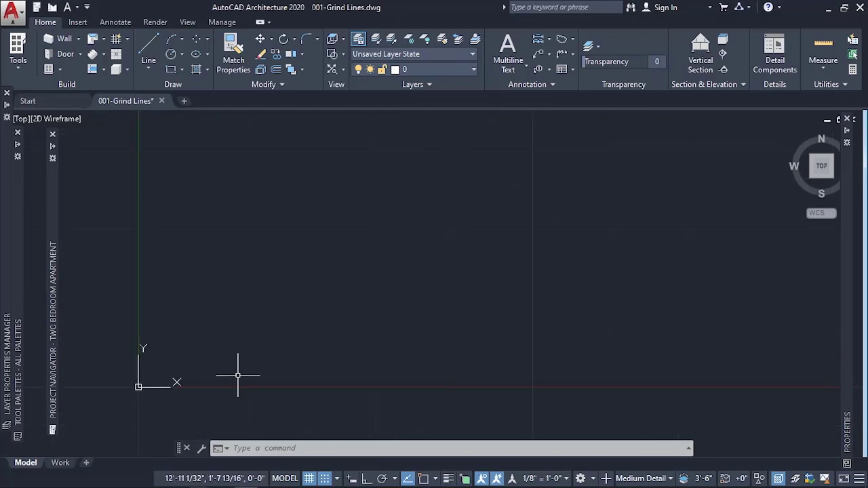
scroll(237, 370, "up", 1)
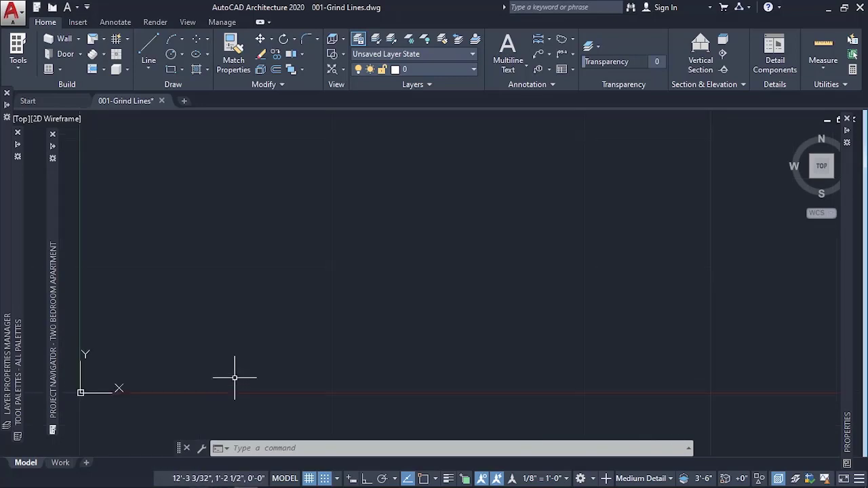